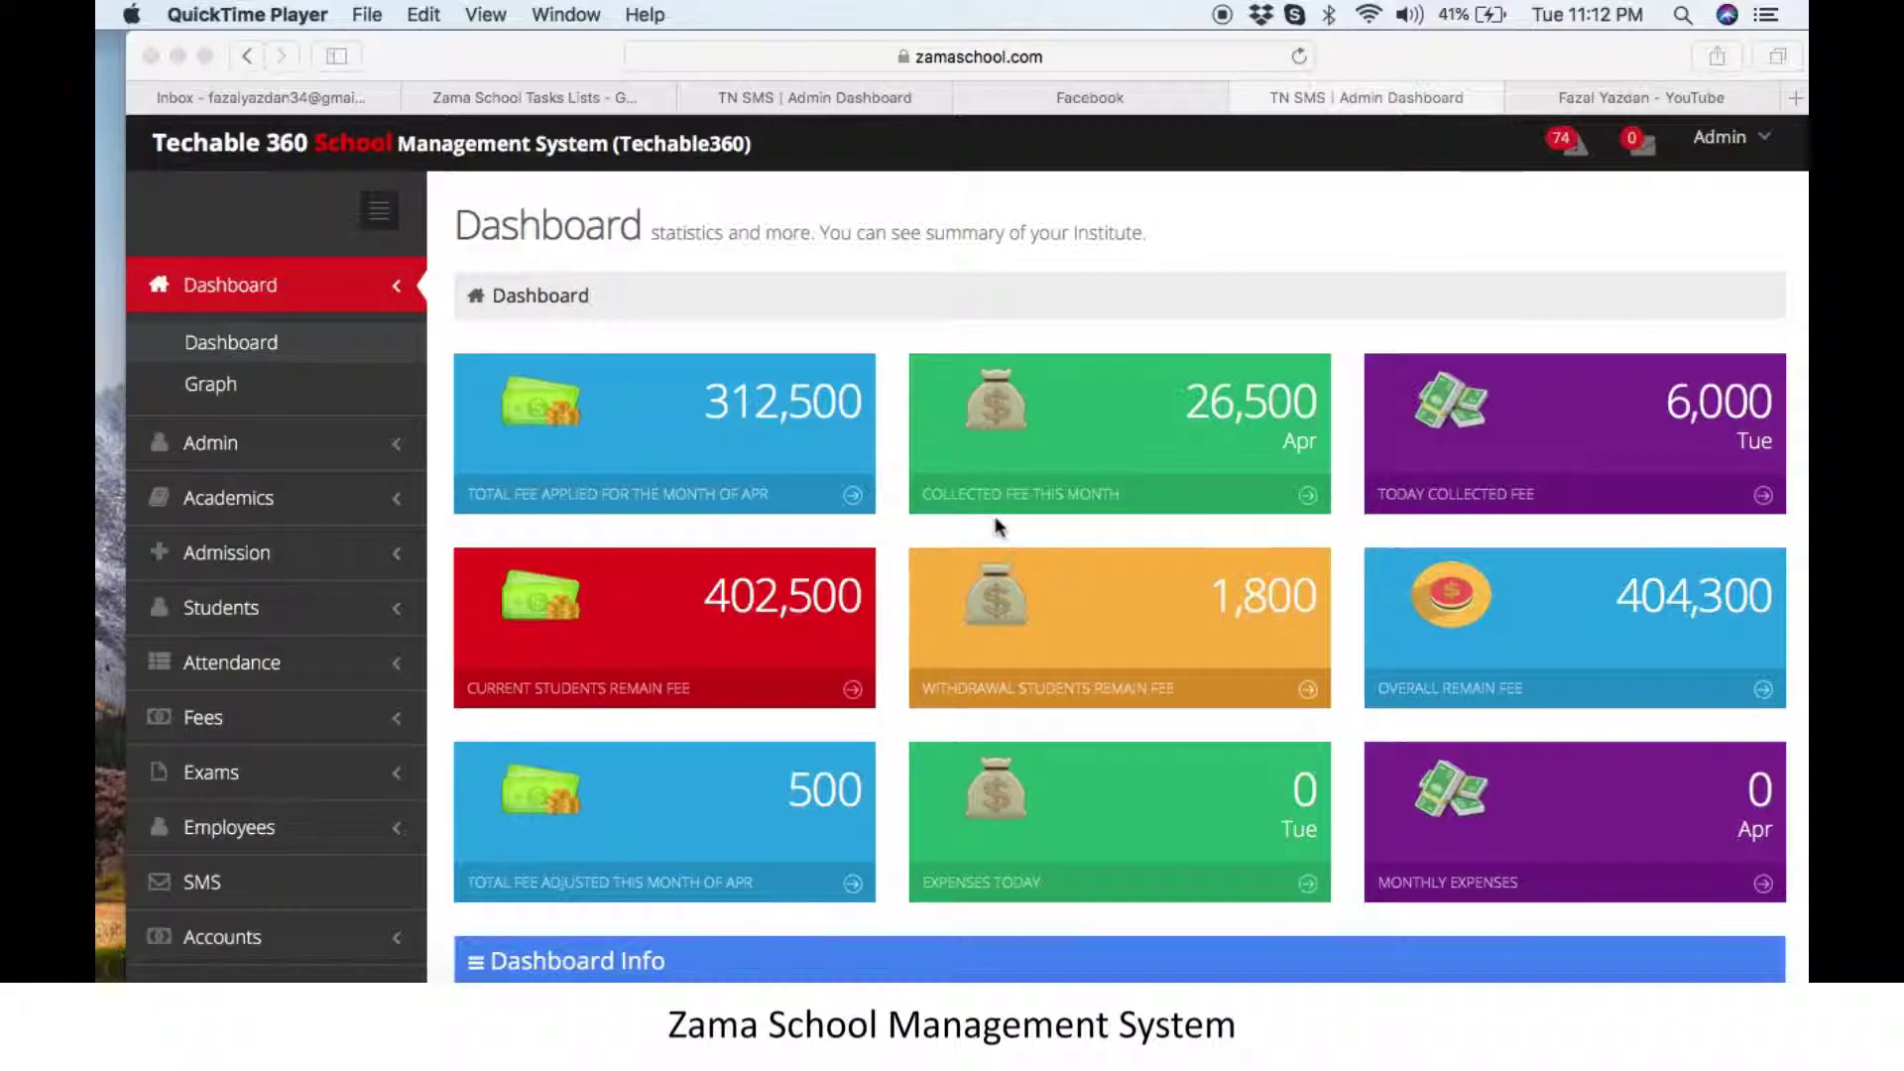
Open the search page for dealing with single student fees
left_click(363, 609)
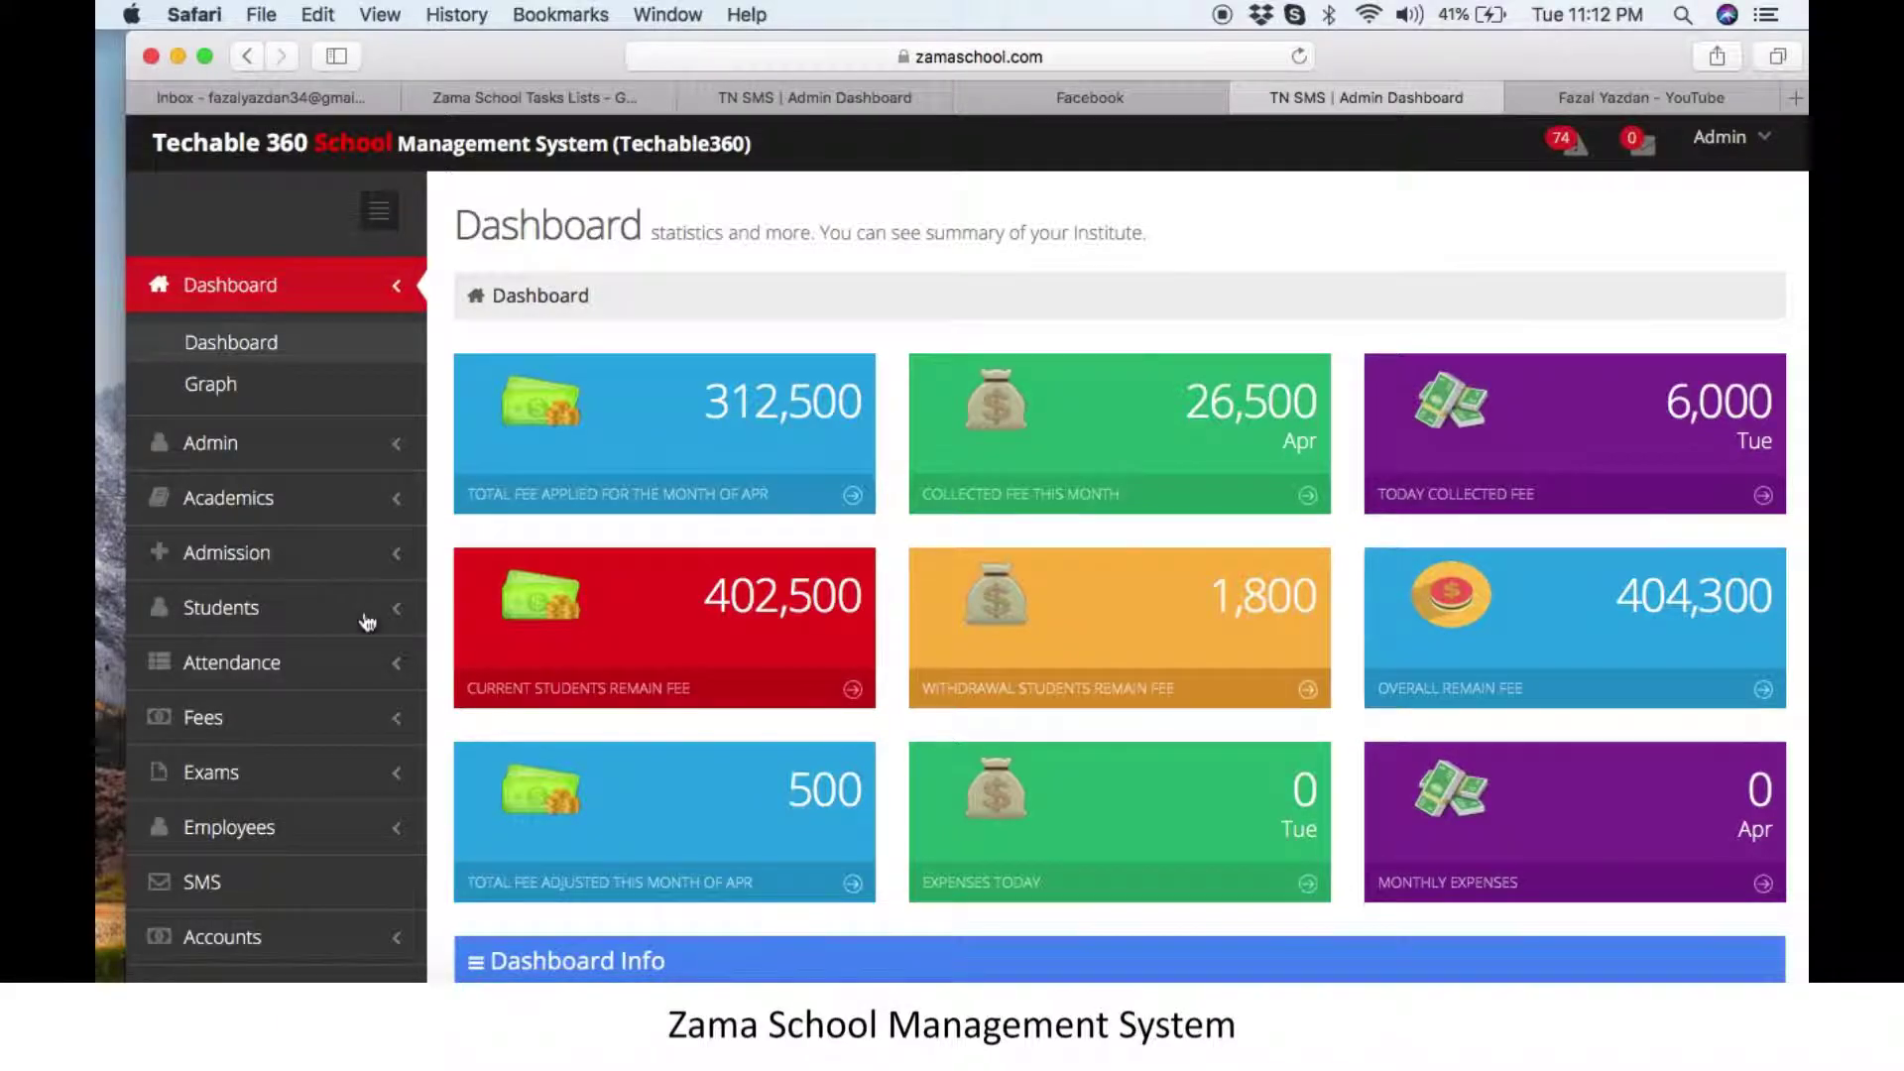
left_click(300, 731)
scroll(329, 725, "down", 3)
left_click(375, 710)
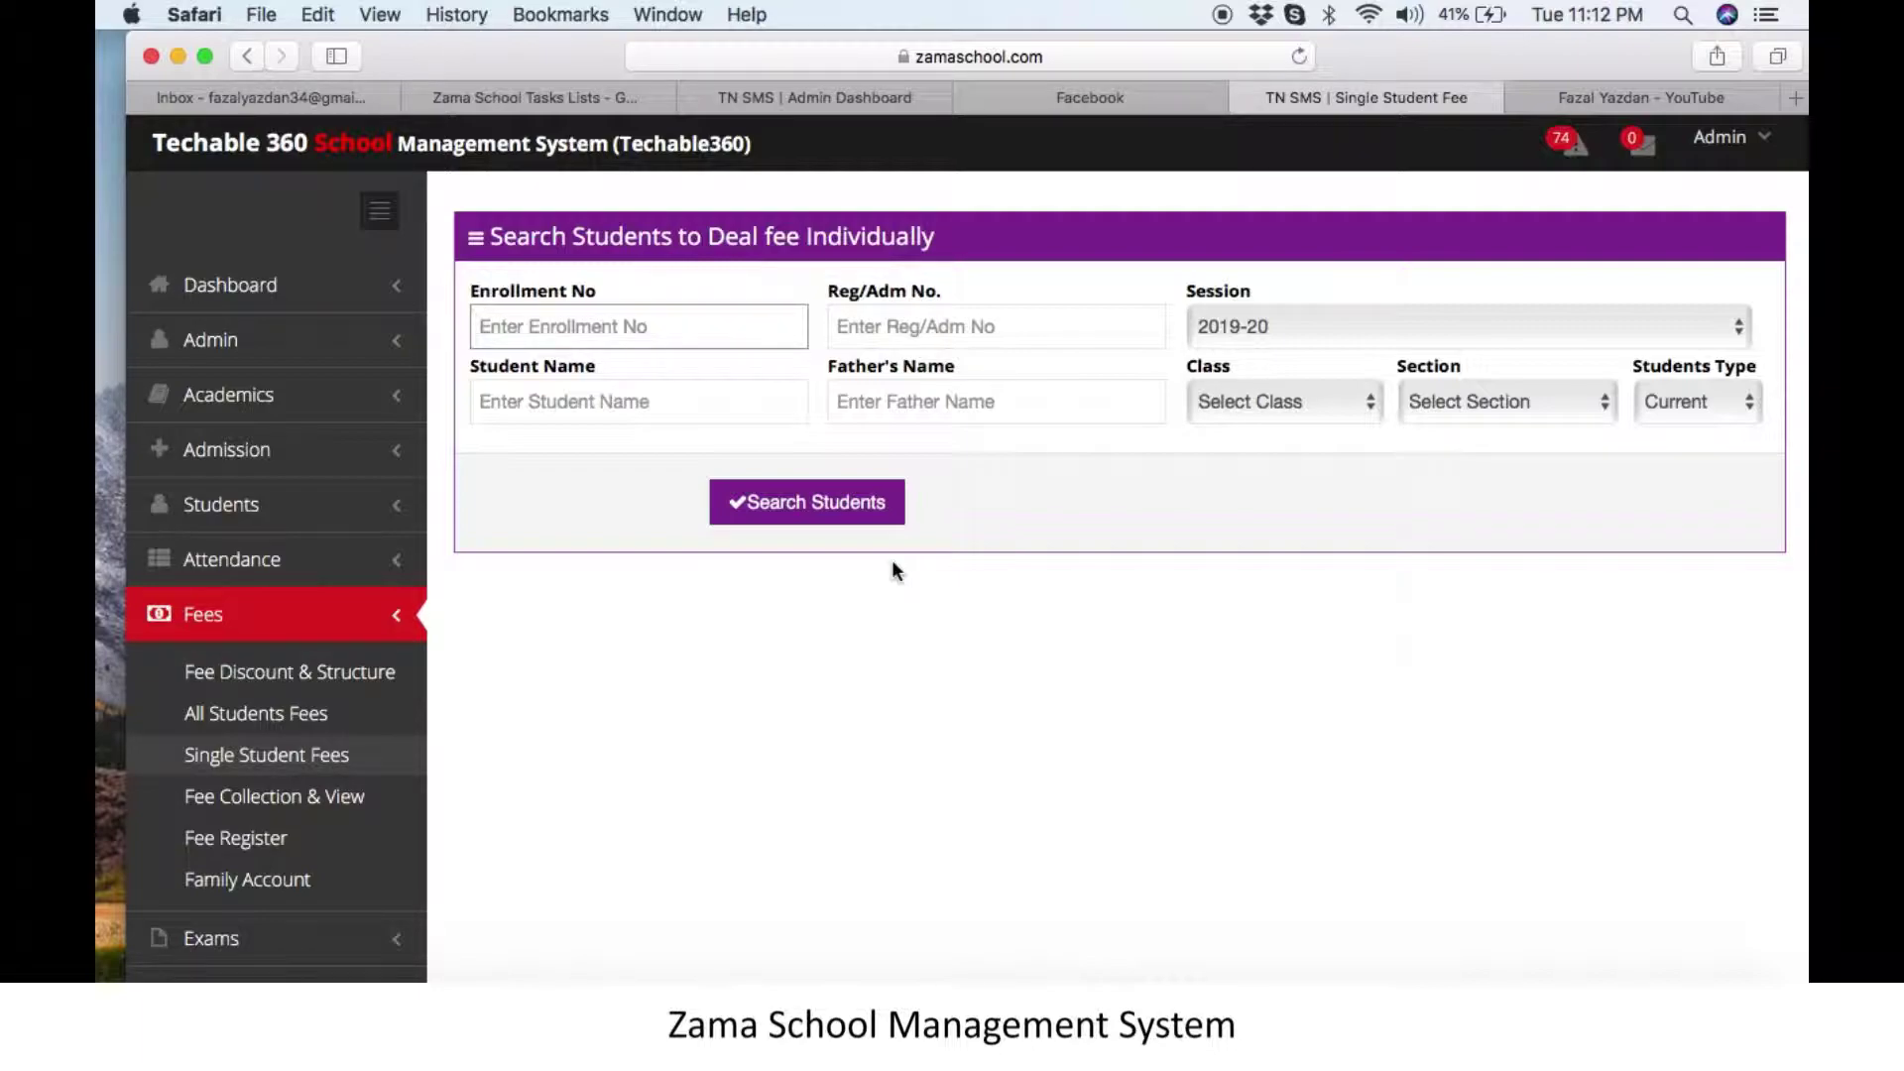
Open the withdrawal students list and search it with the start date set to 01-04-2019
scroll(362, 732, "down", 3)
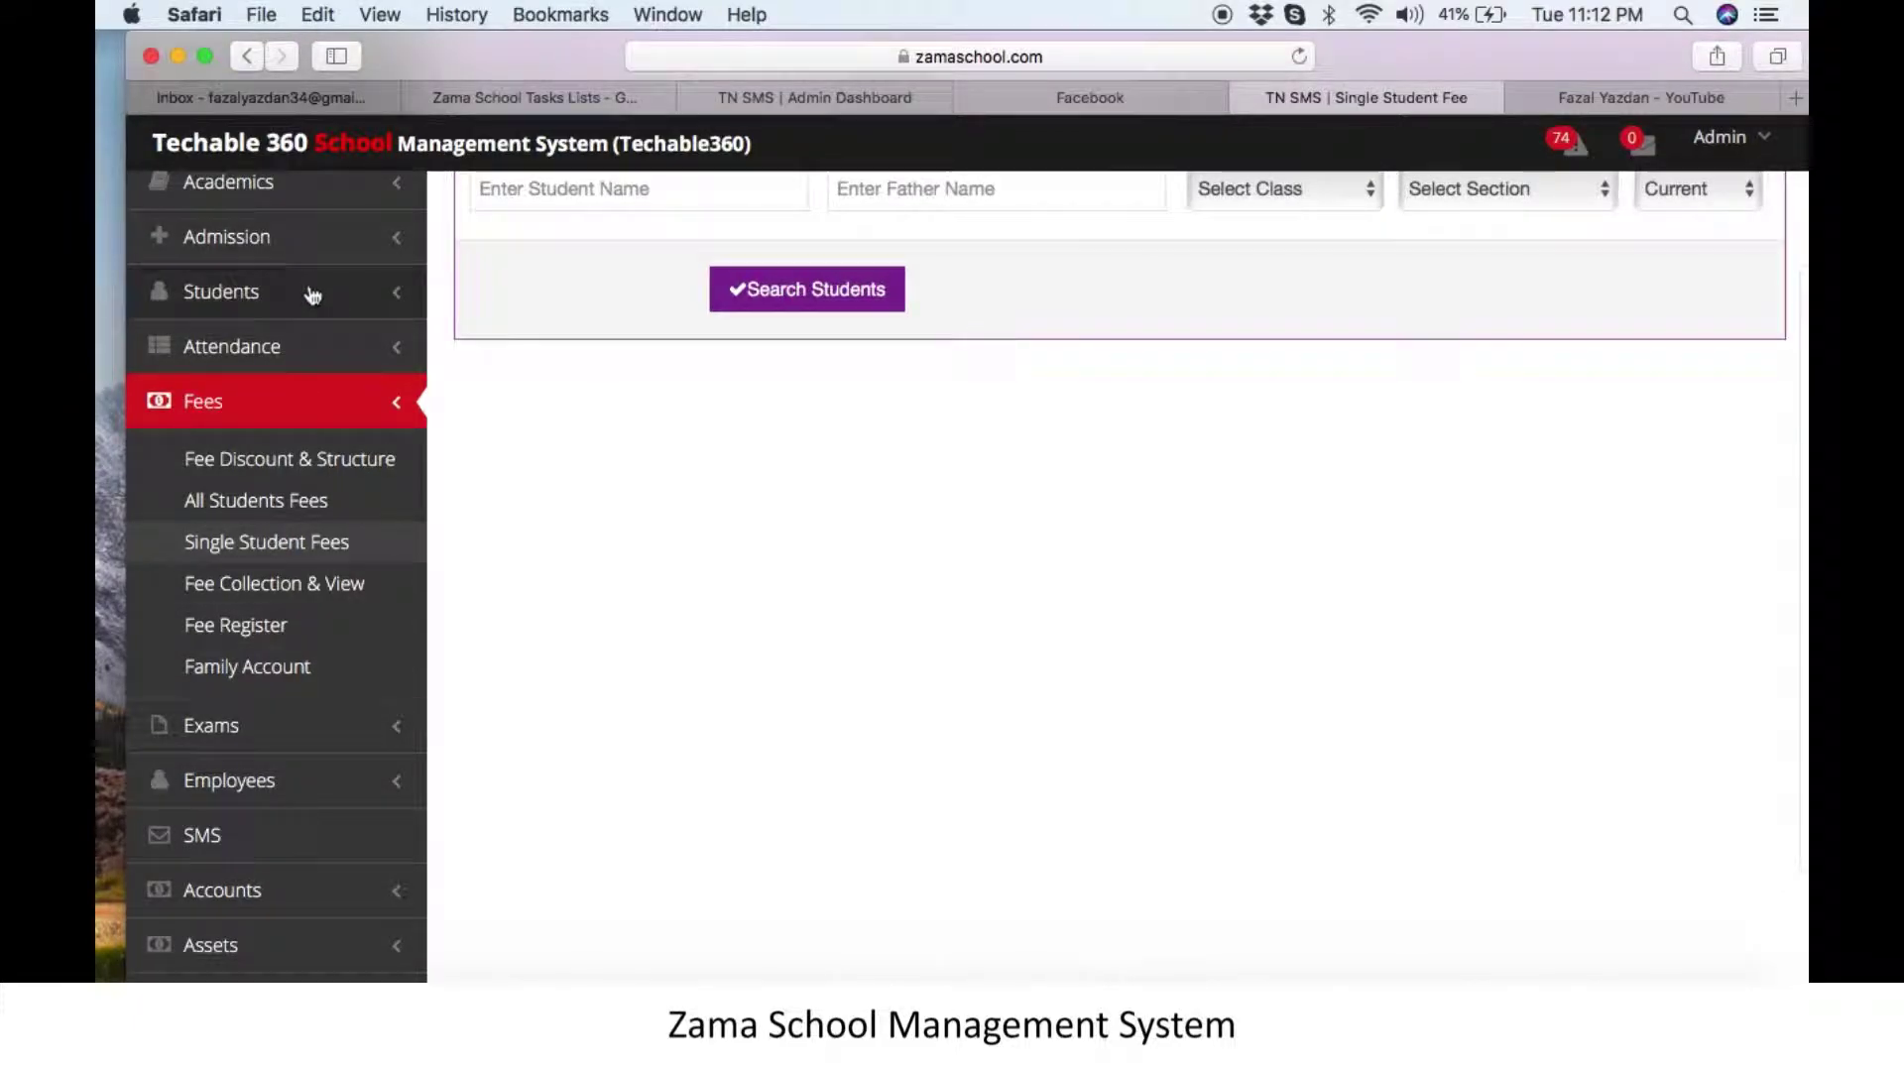
left_click(313, 293)
left_click(392, 524)
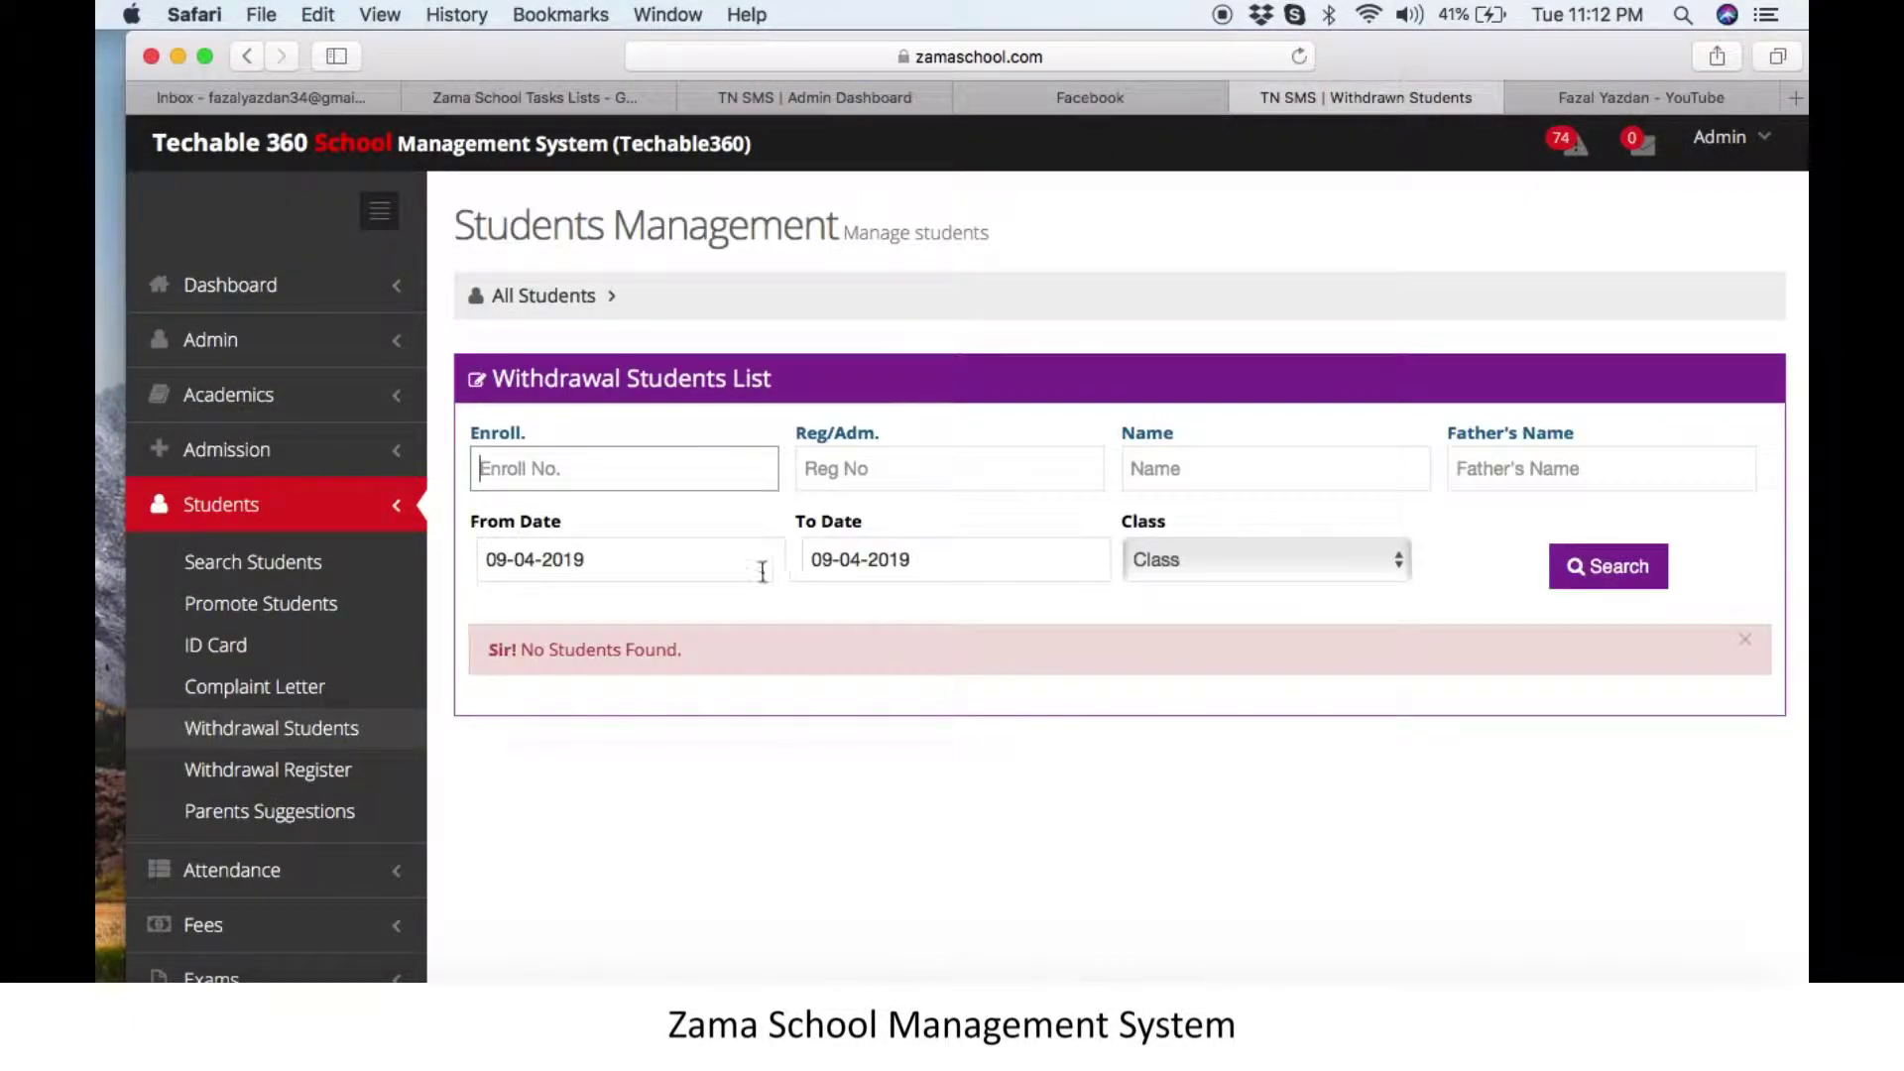
left_click(664, 553)
left_click(546, 686)
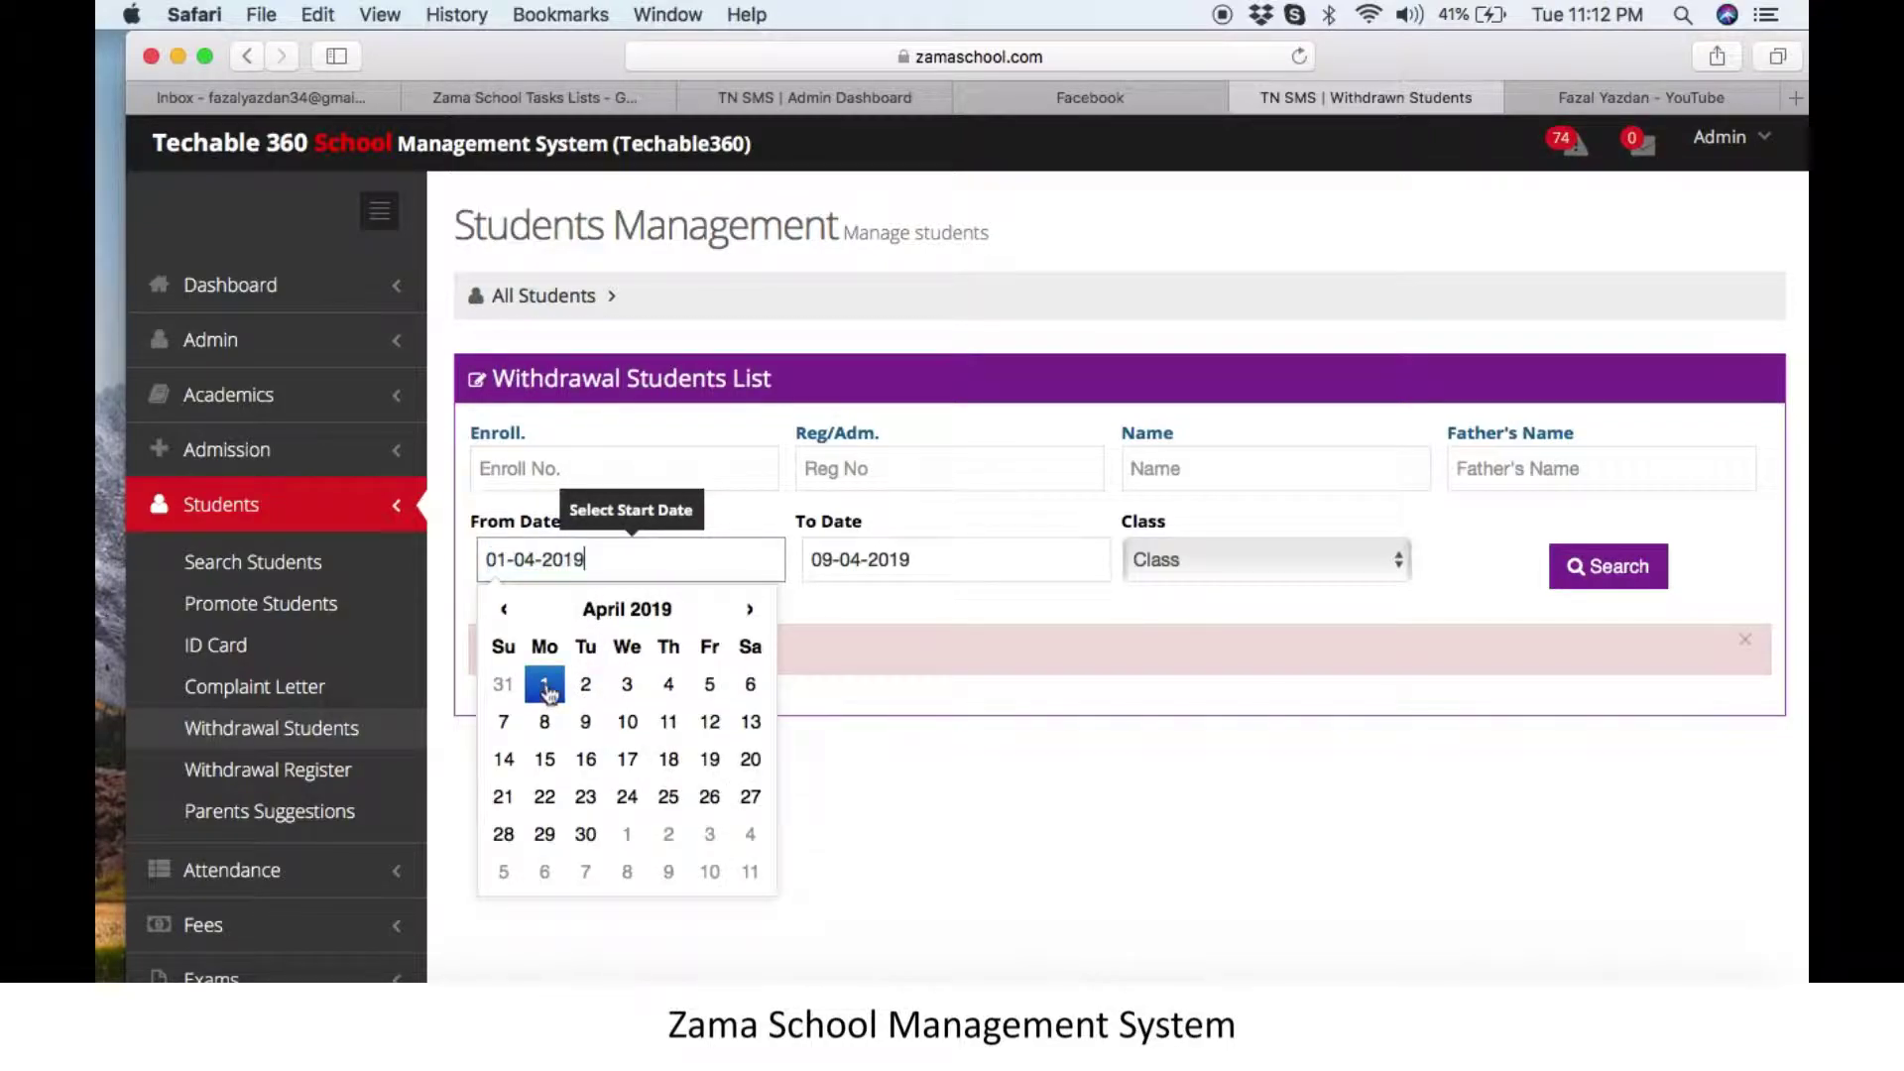
left_click(1028, 789)
left_click(1616, 569)
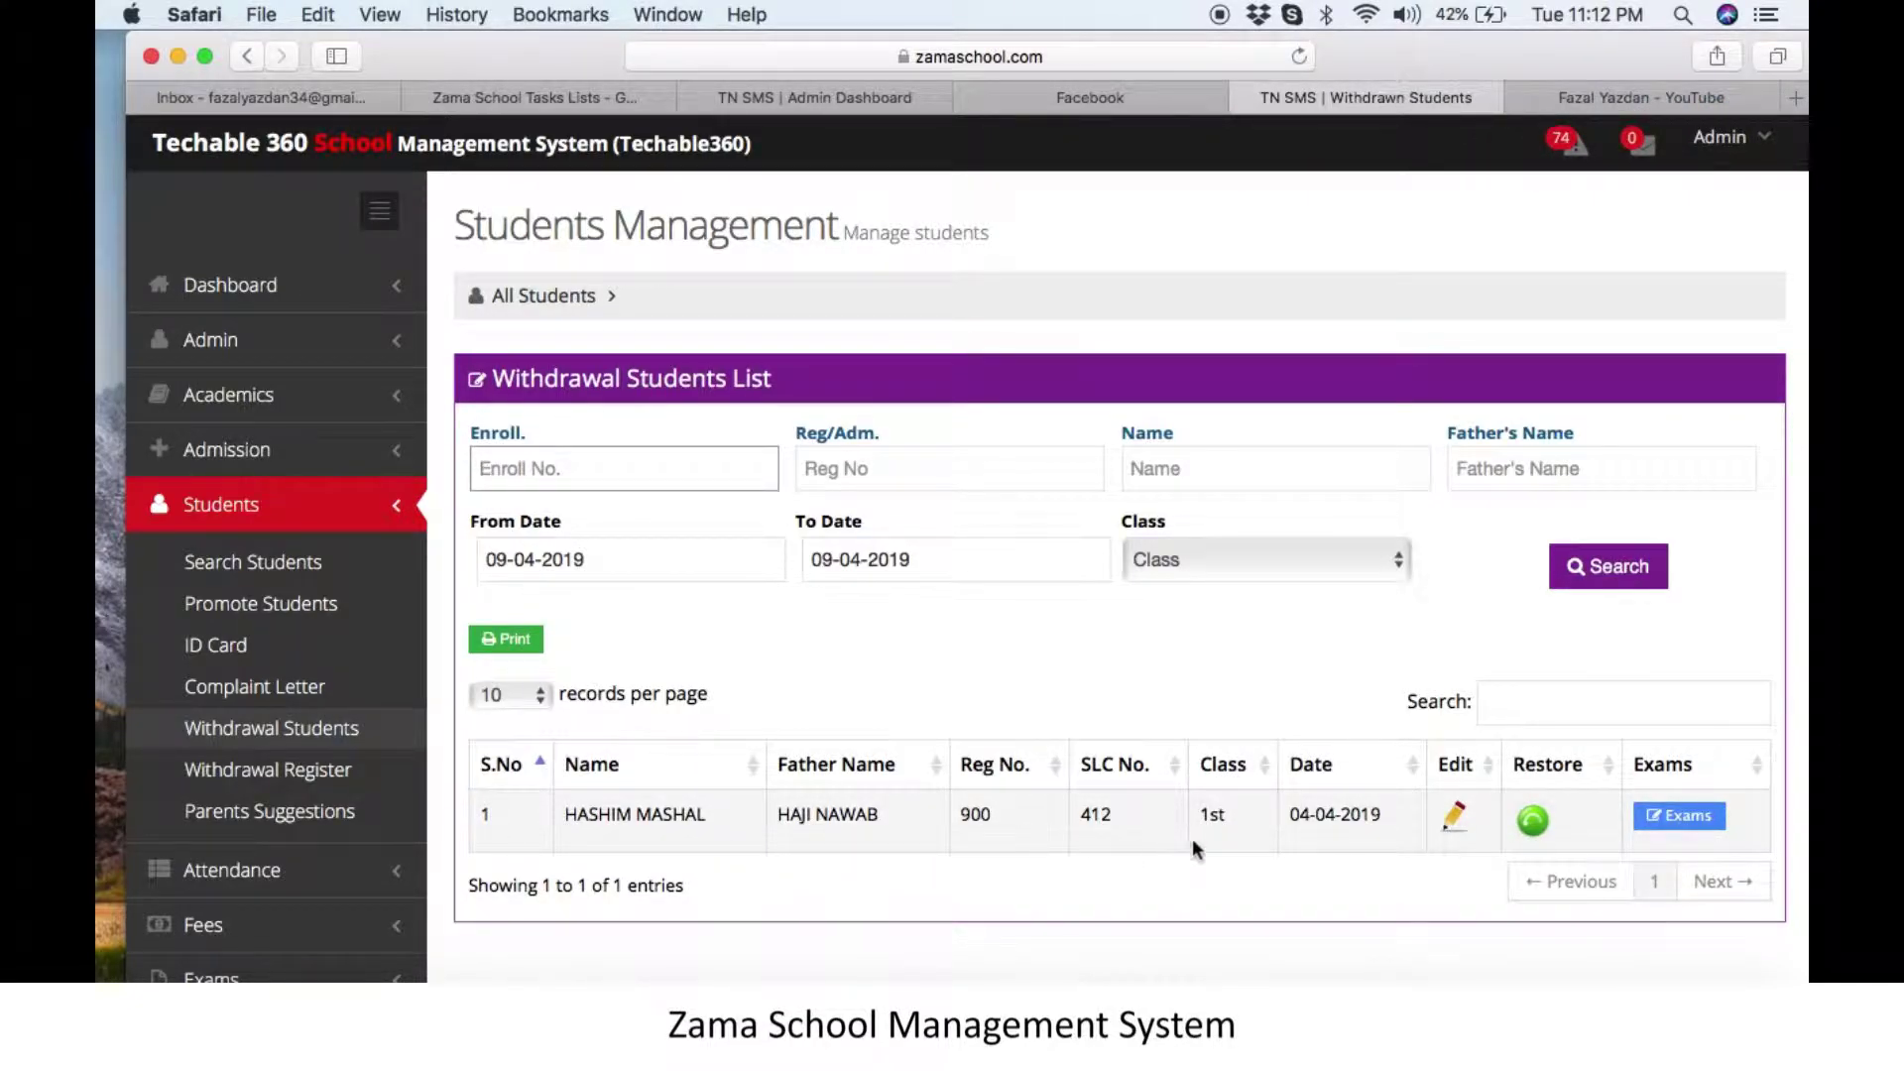
On the single student fees page, list the students of class 1st with the student type Withdrawal
scroll(352, 736, "down", 3)
left_click(327, 760)
scroll(374, 756, "down", 2)
left_click(392, 754)
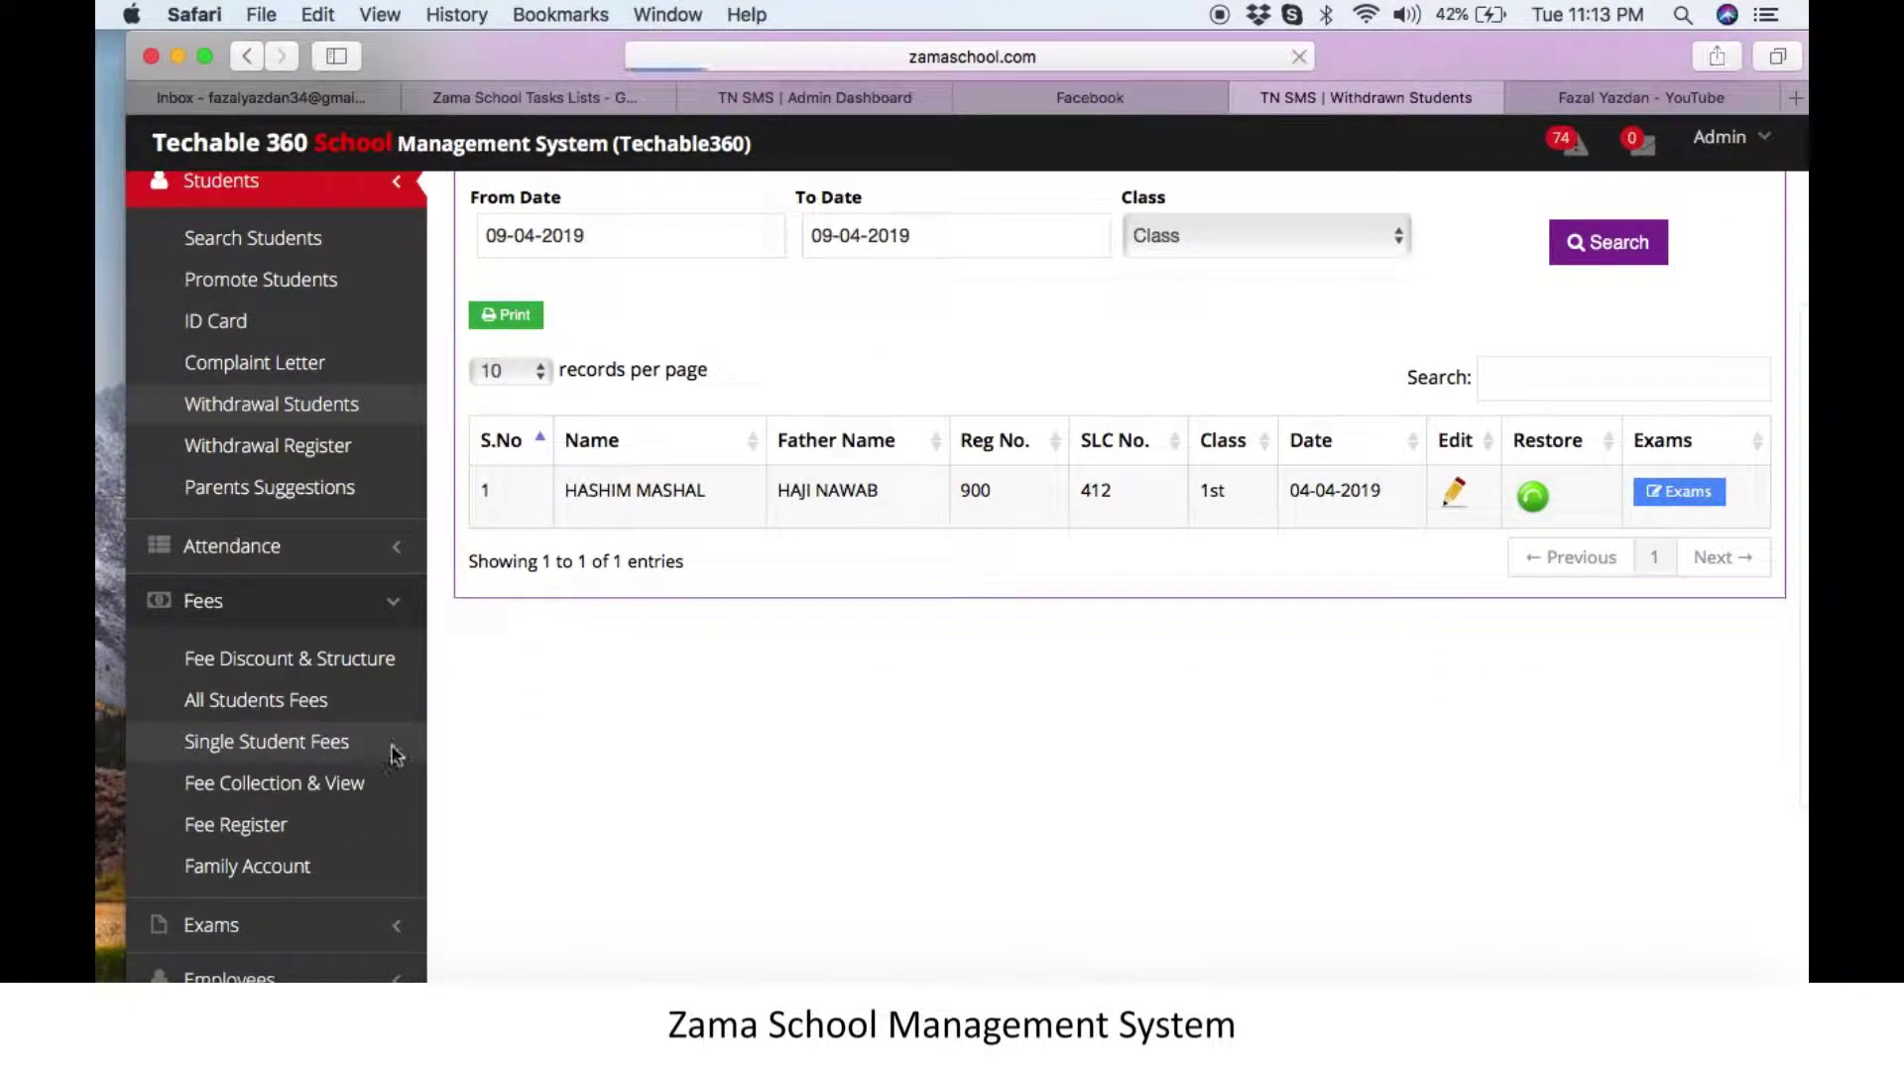
left_click(1365, 404)
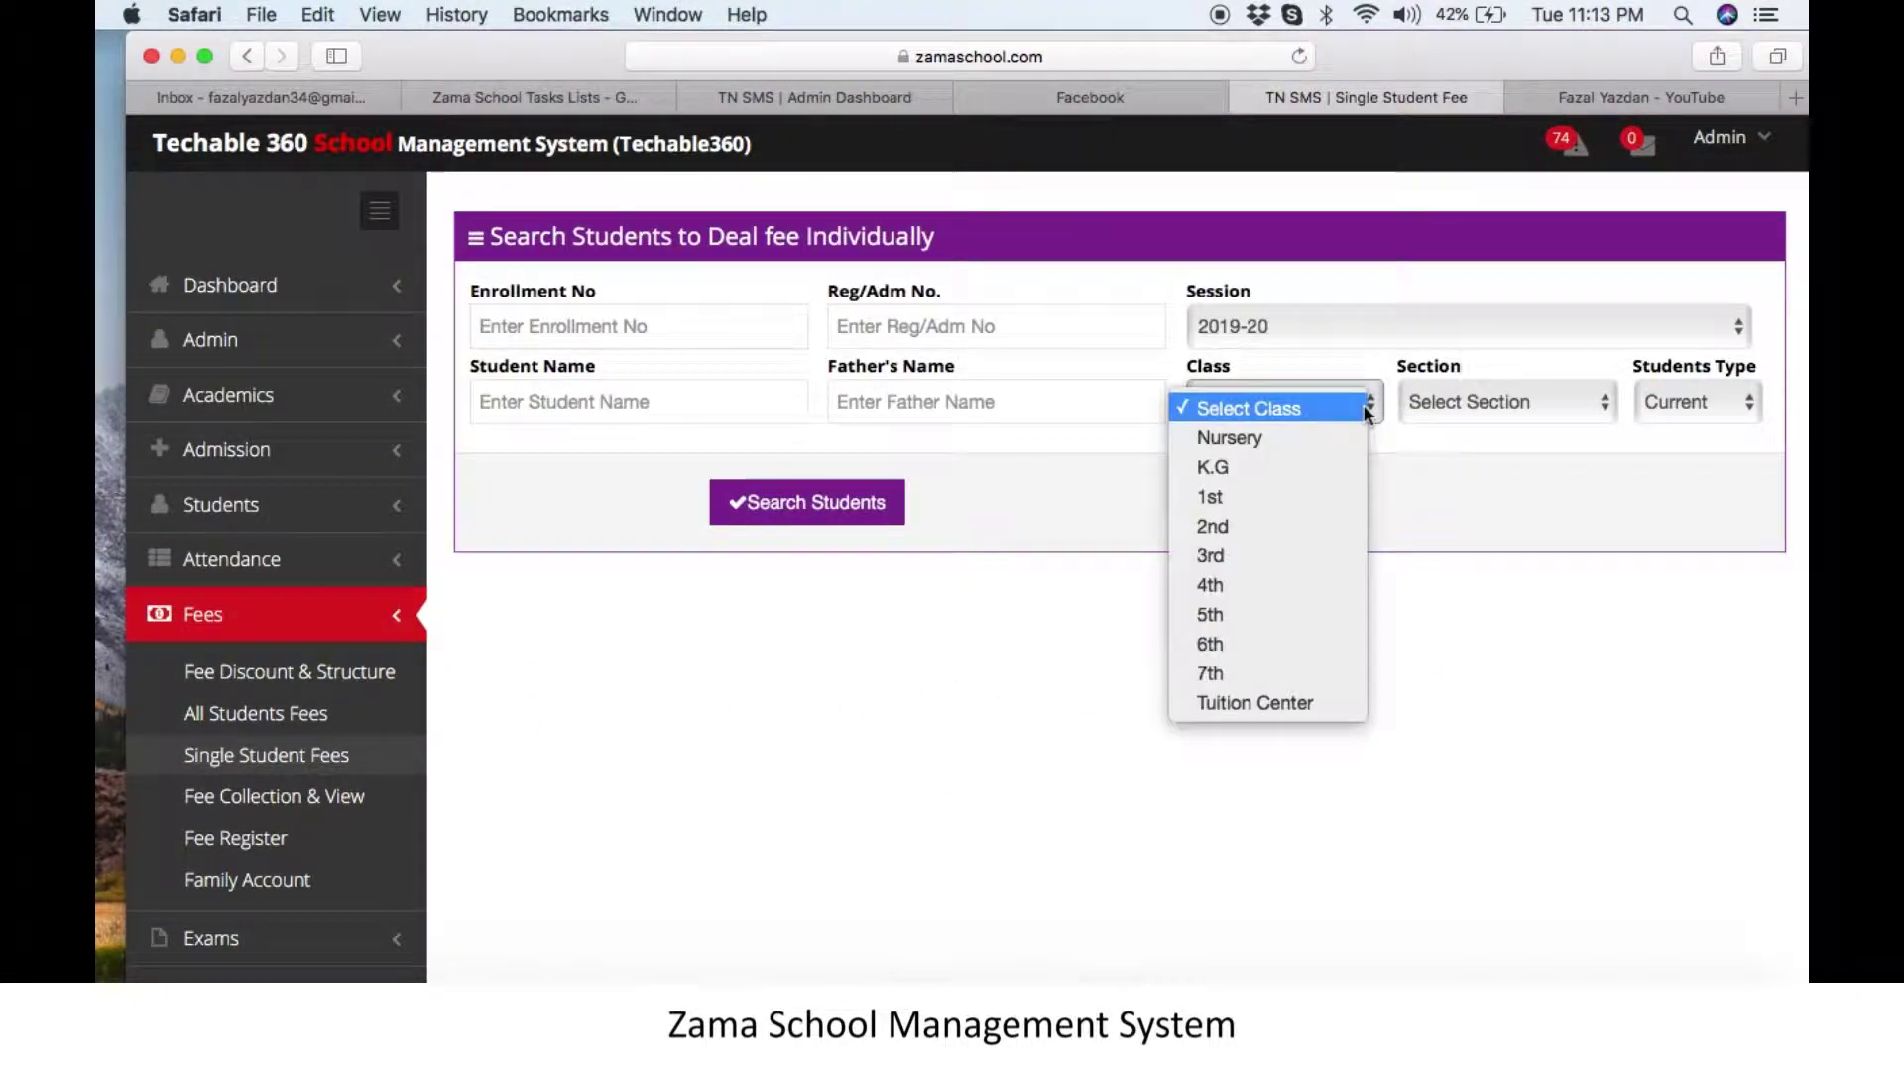
left_click(1284, 497)
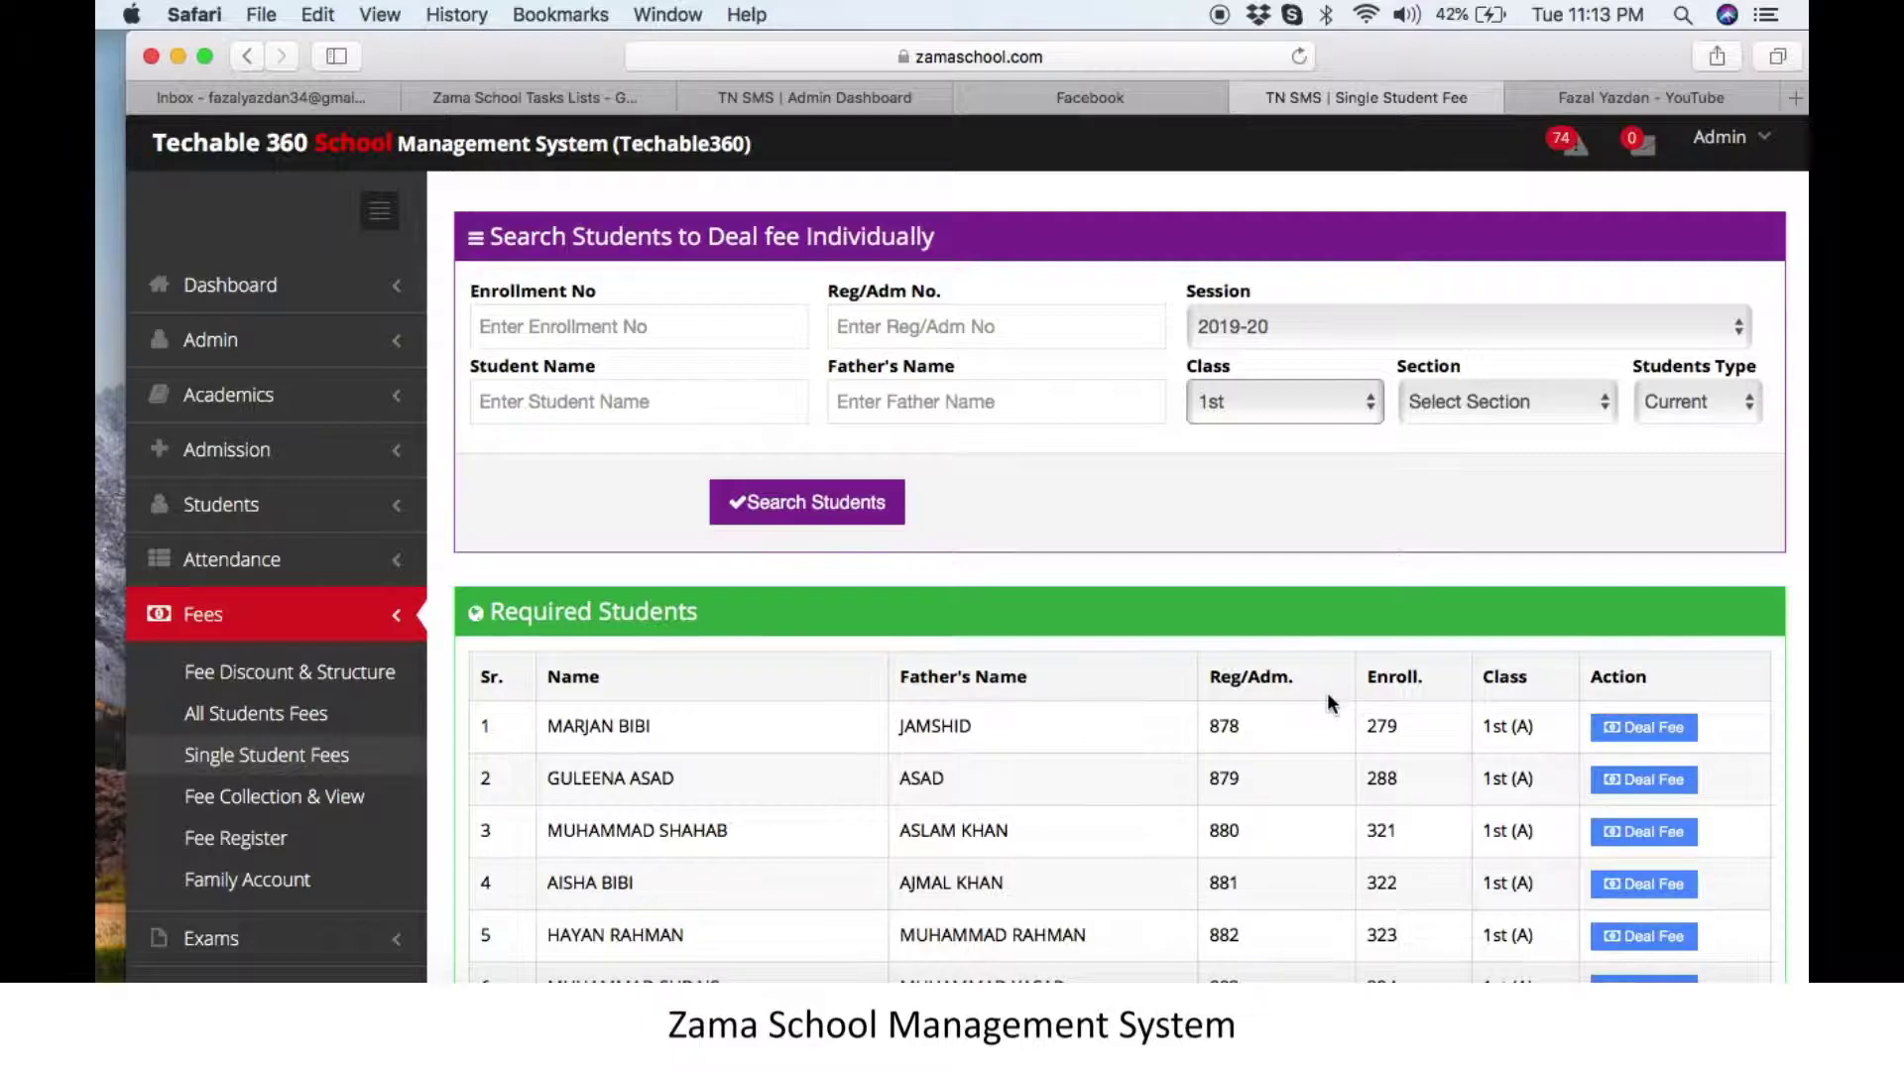
left_click(1731, 407)
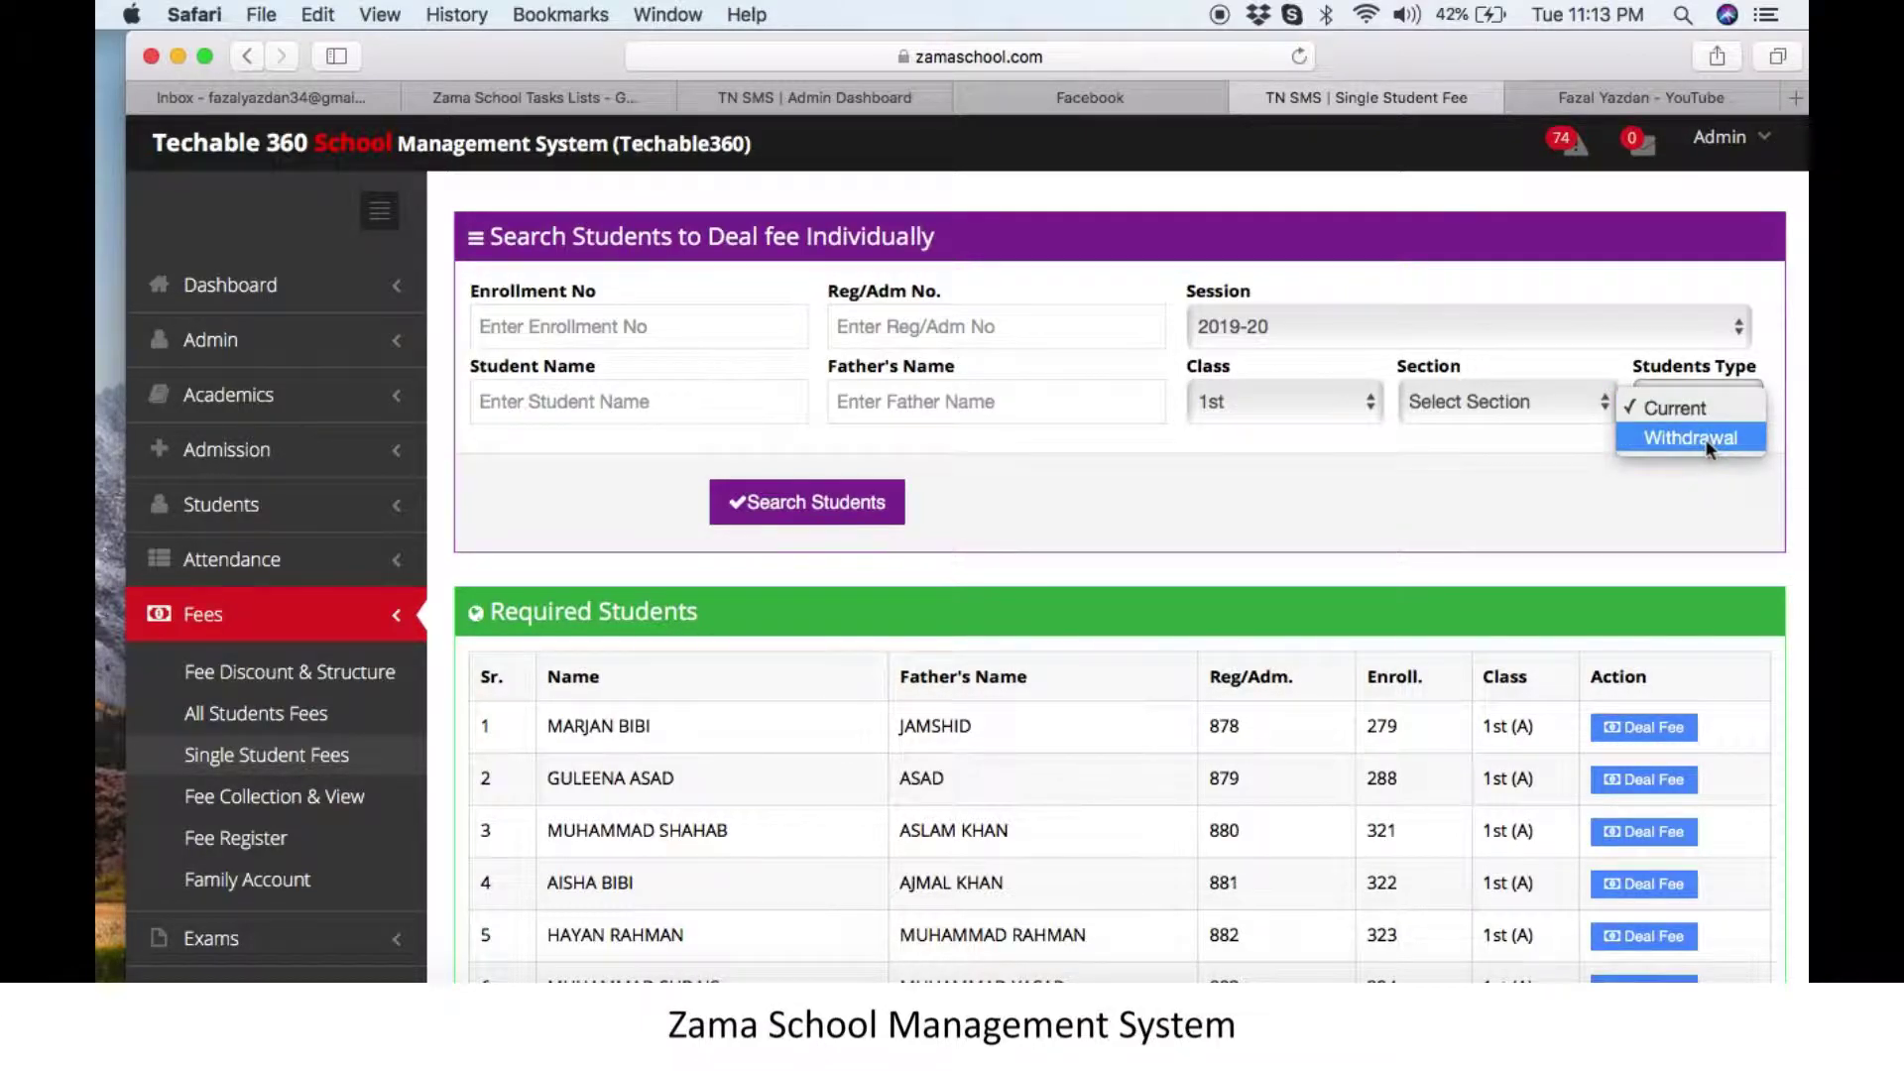
left_click(1708, 446)
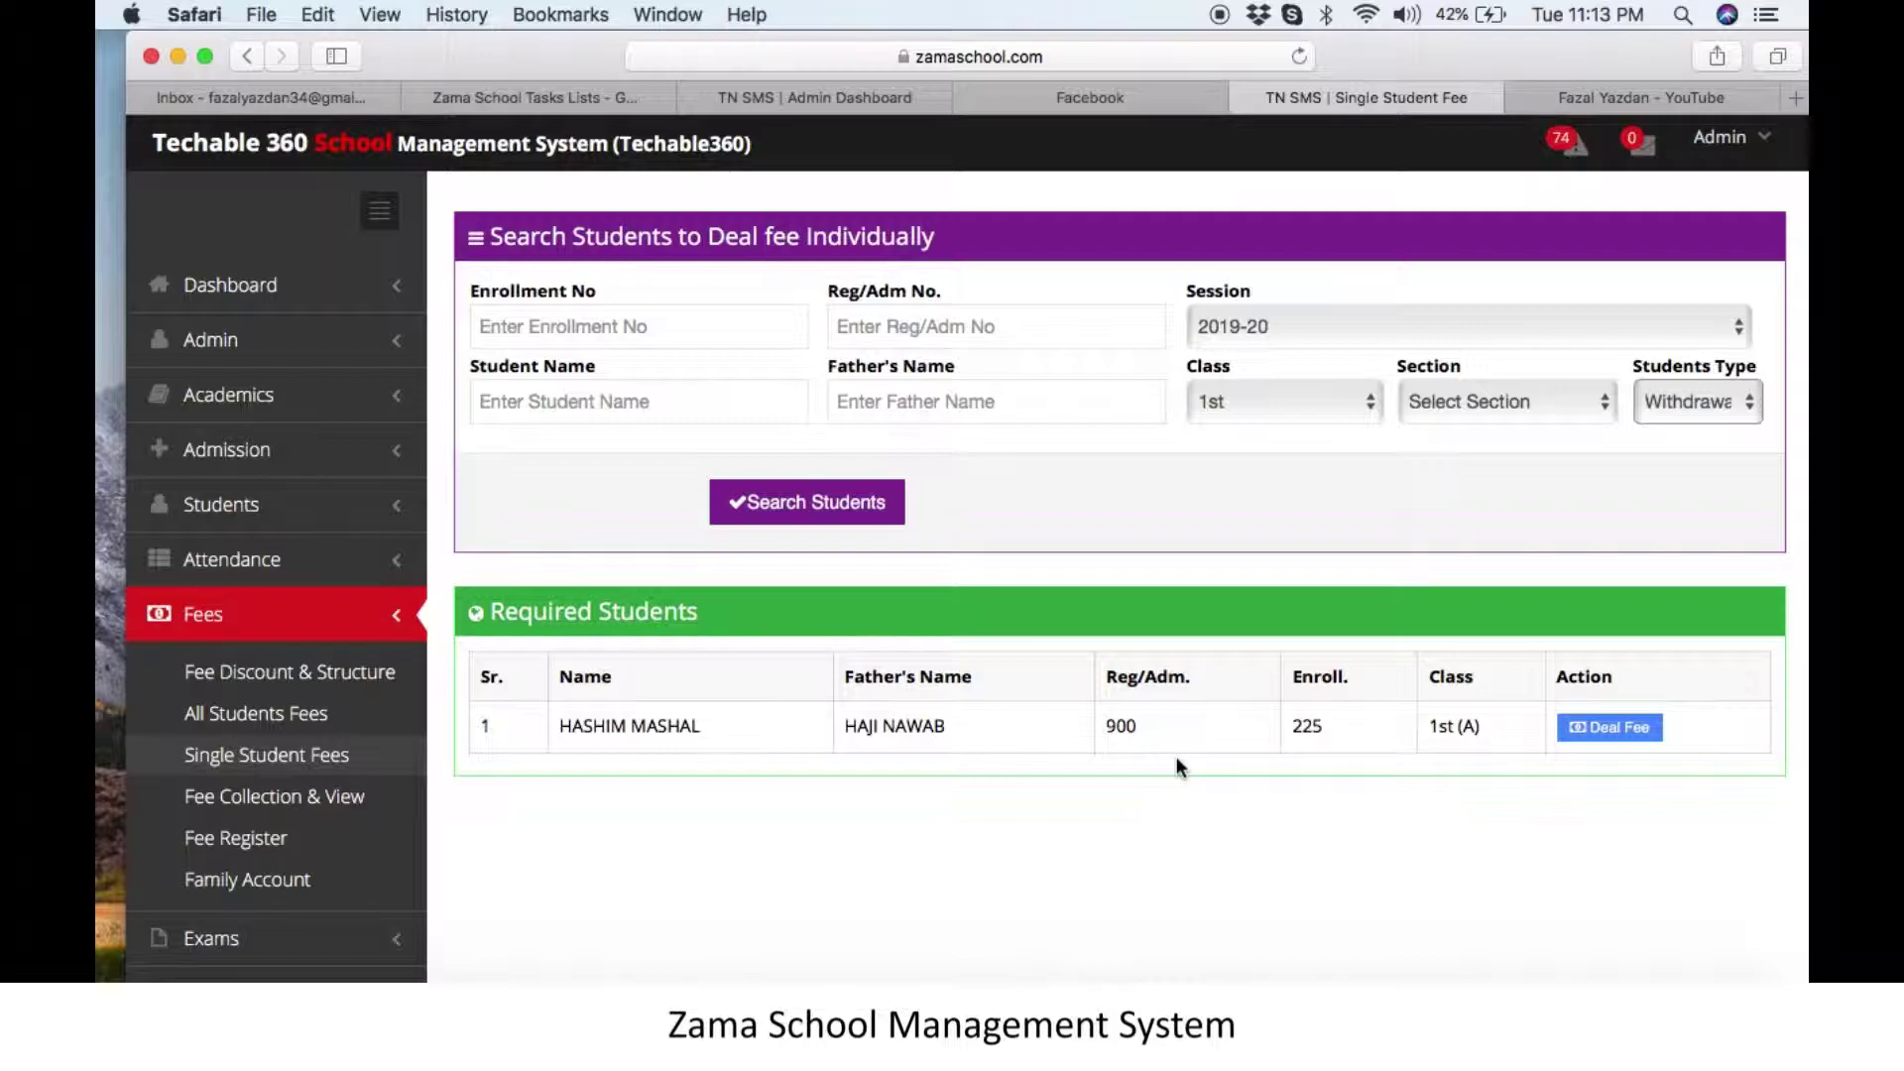
Open the fee window of the listed withdrawn student and review Receipt 1
left_click(1624, 732)
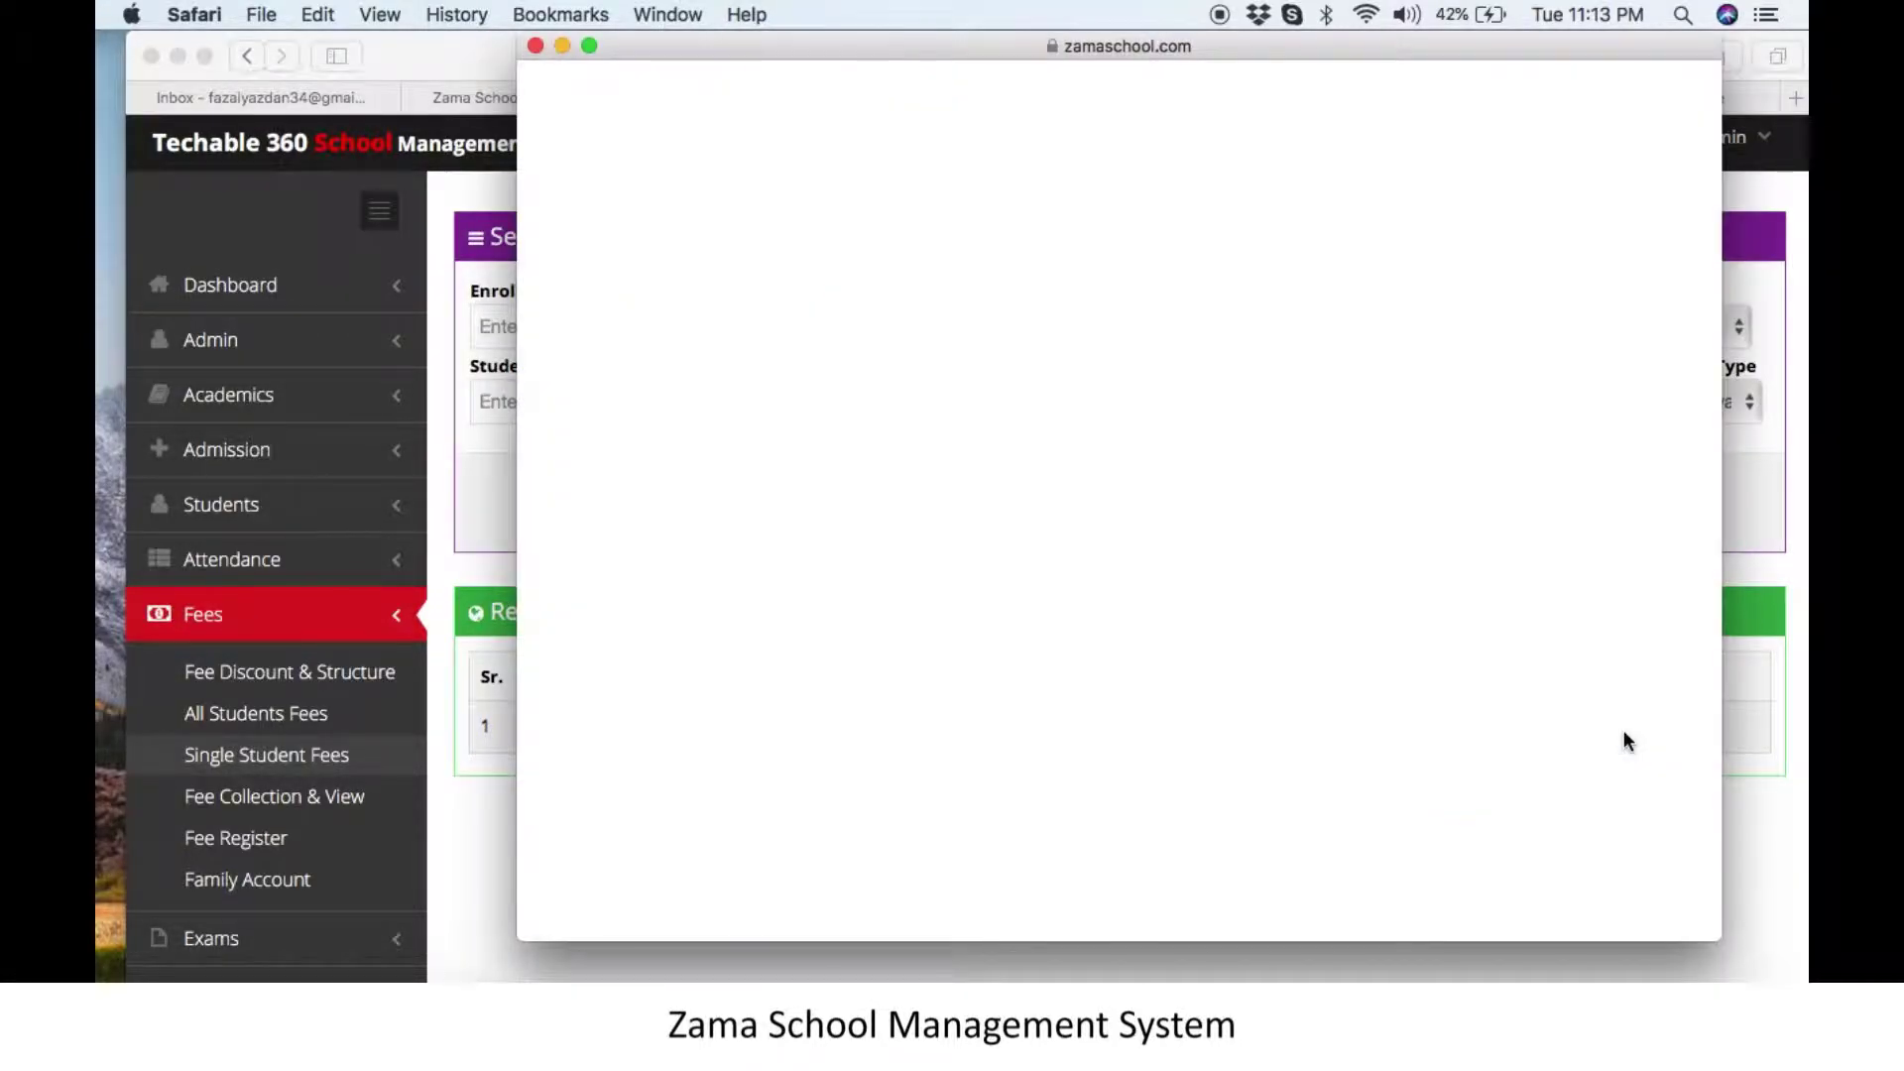
left_click(977, 466)
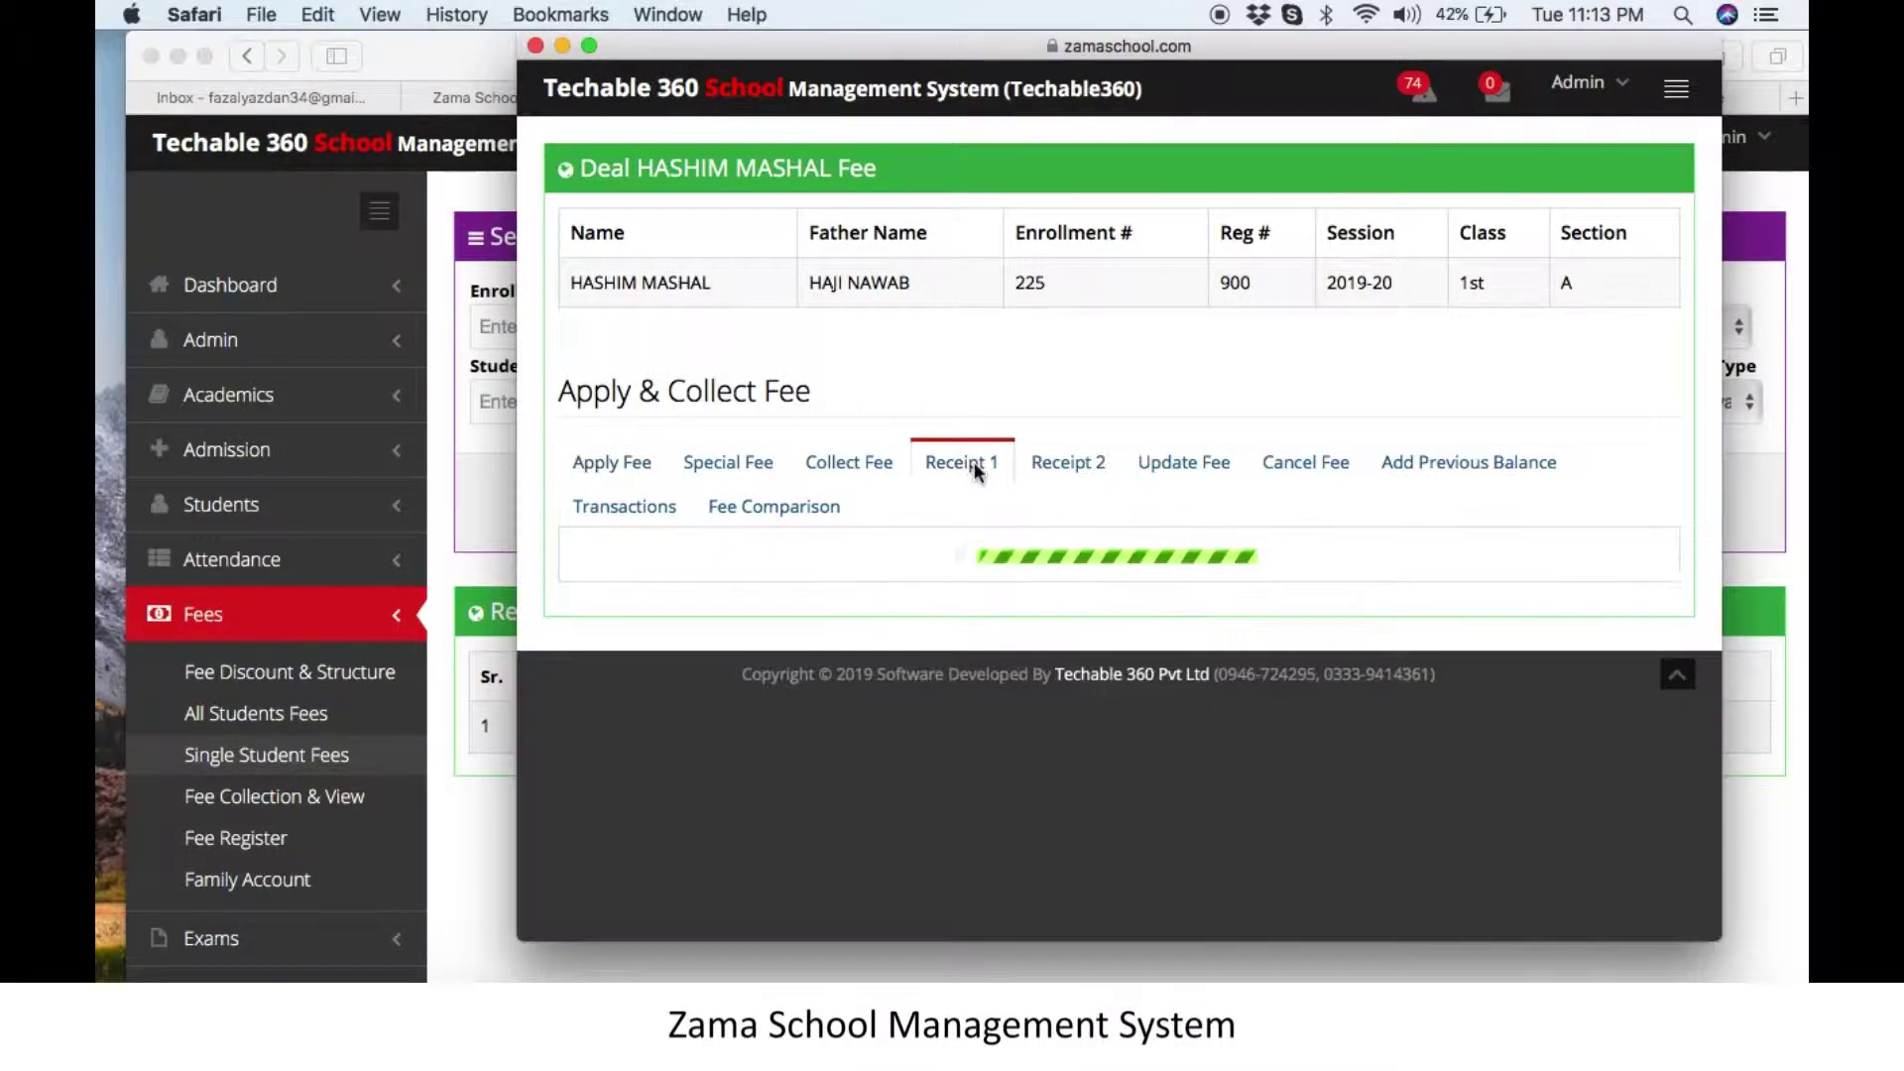
scroll(1132, 576, "down", 5)
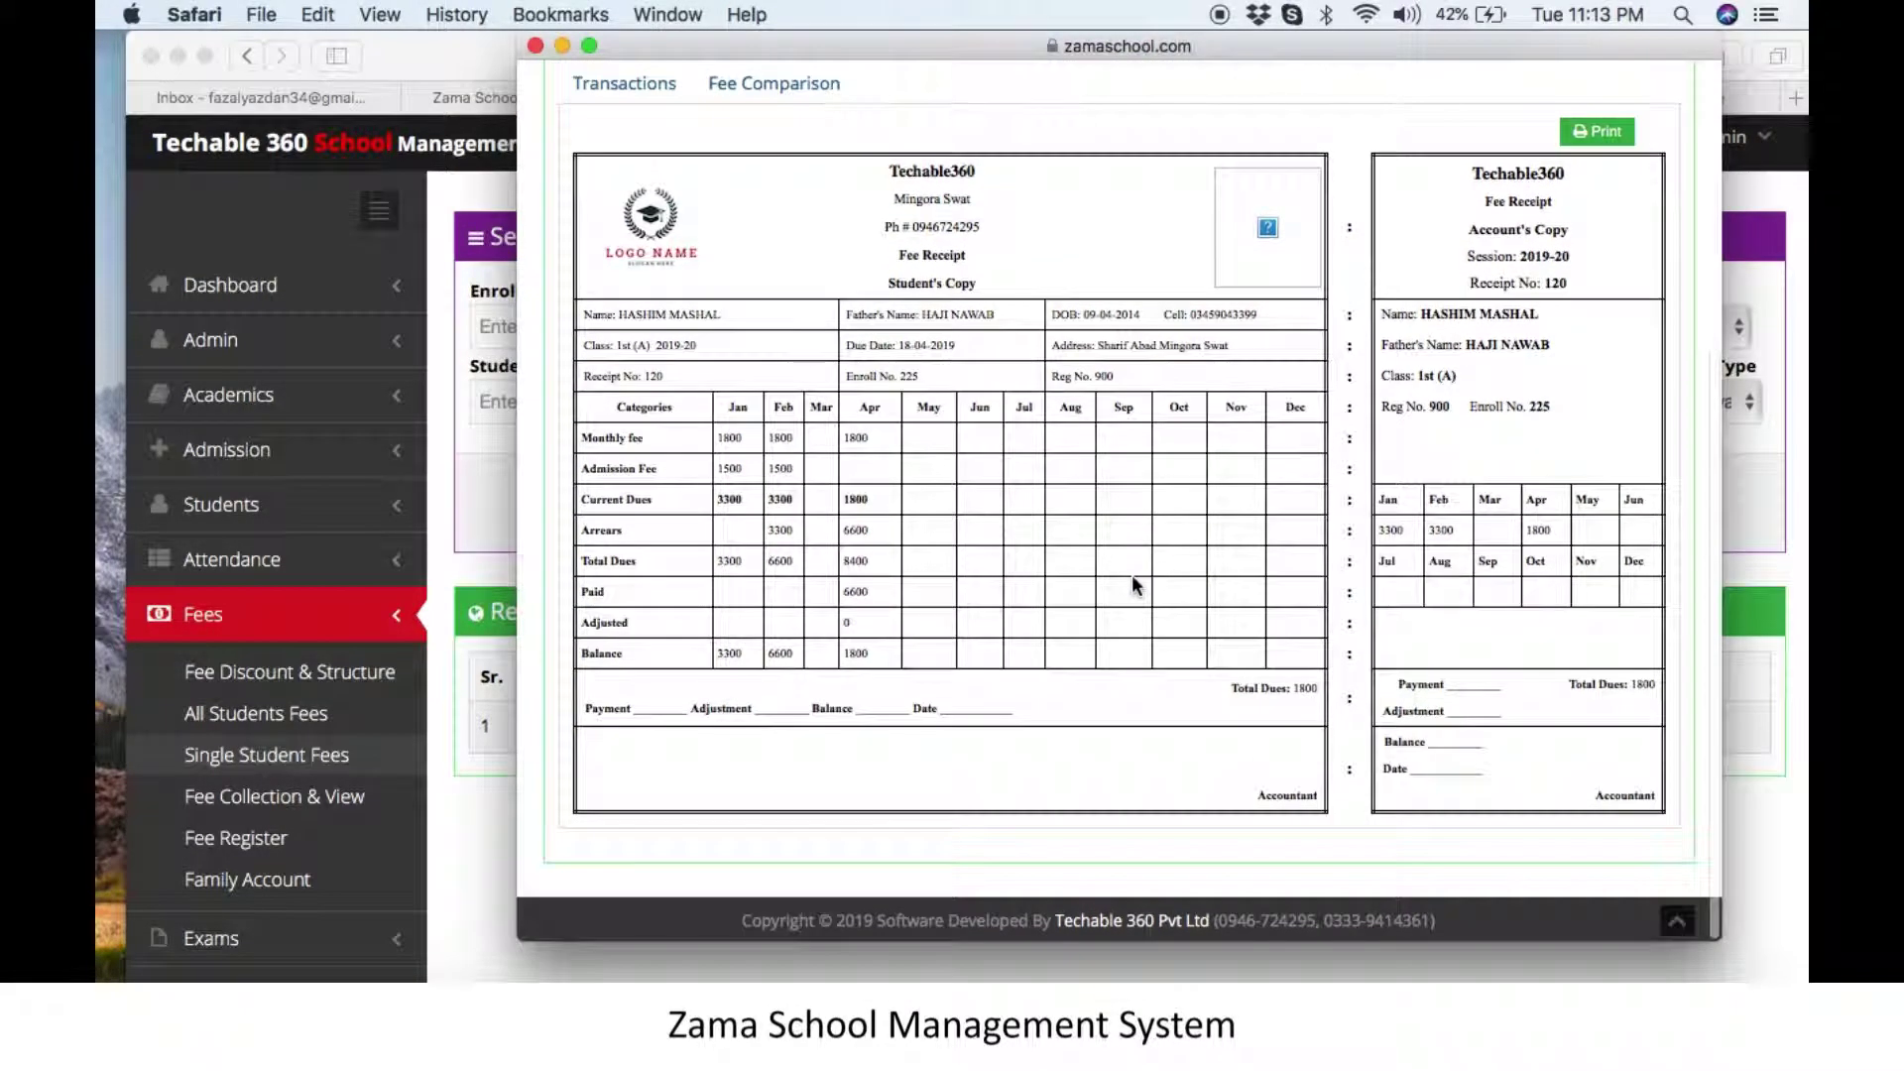
scroll(1304, 691, "up", 5)
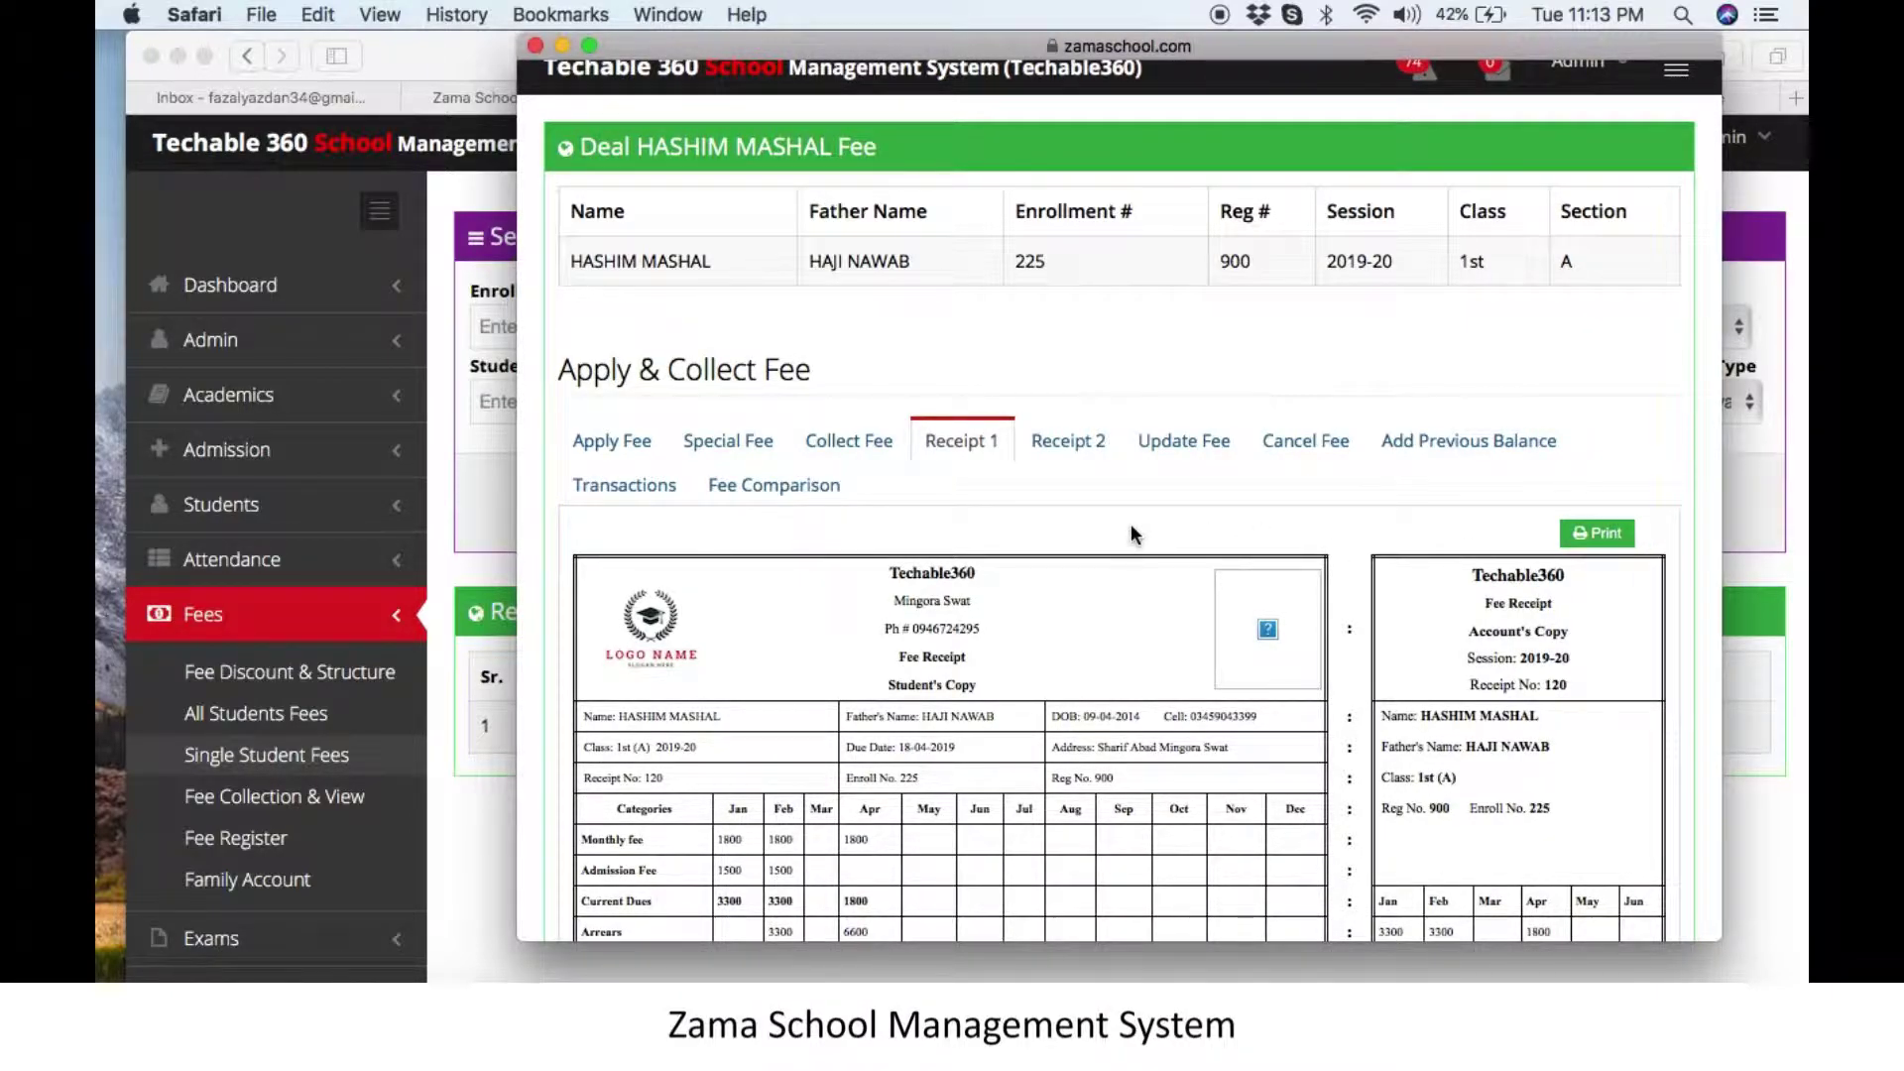
Collect a fee payment of 1800 from the withdrawn student, leaving the adjustment empty
left_click(844, 447)
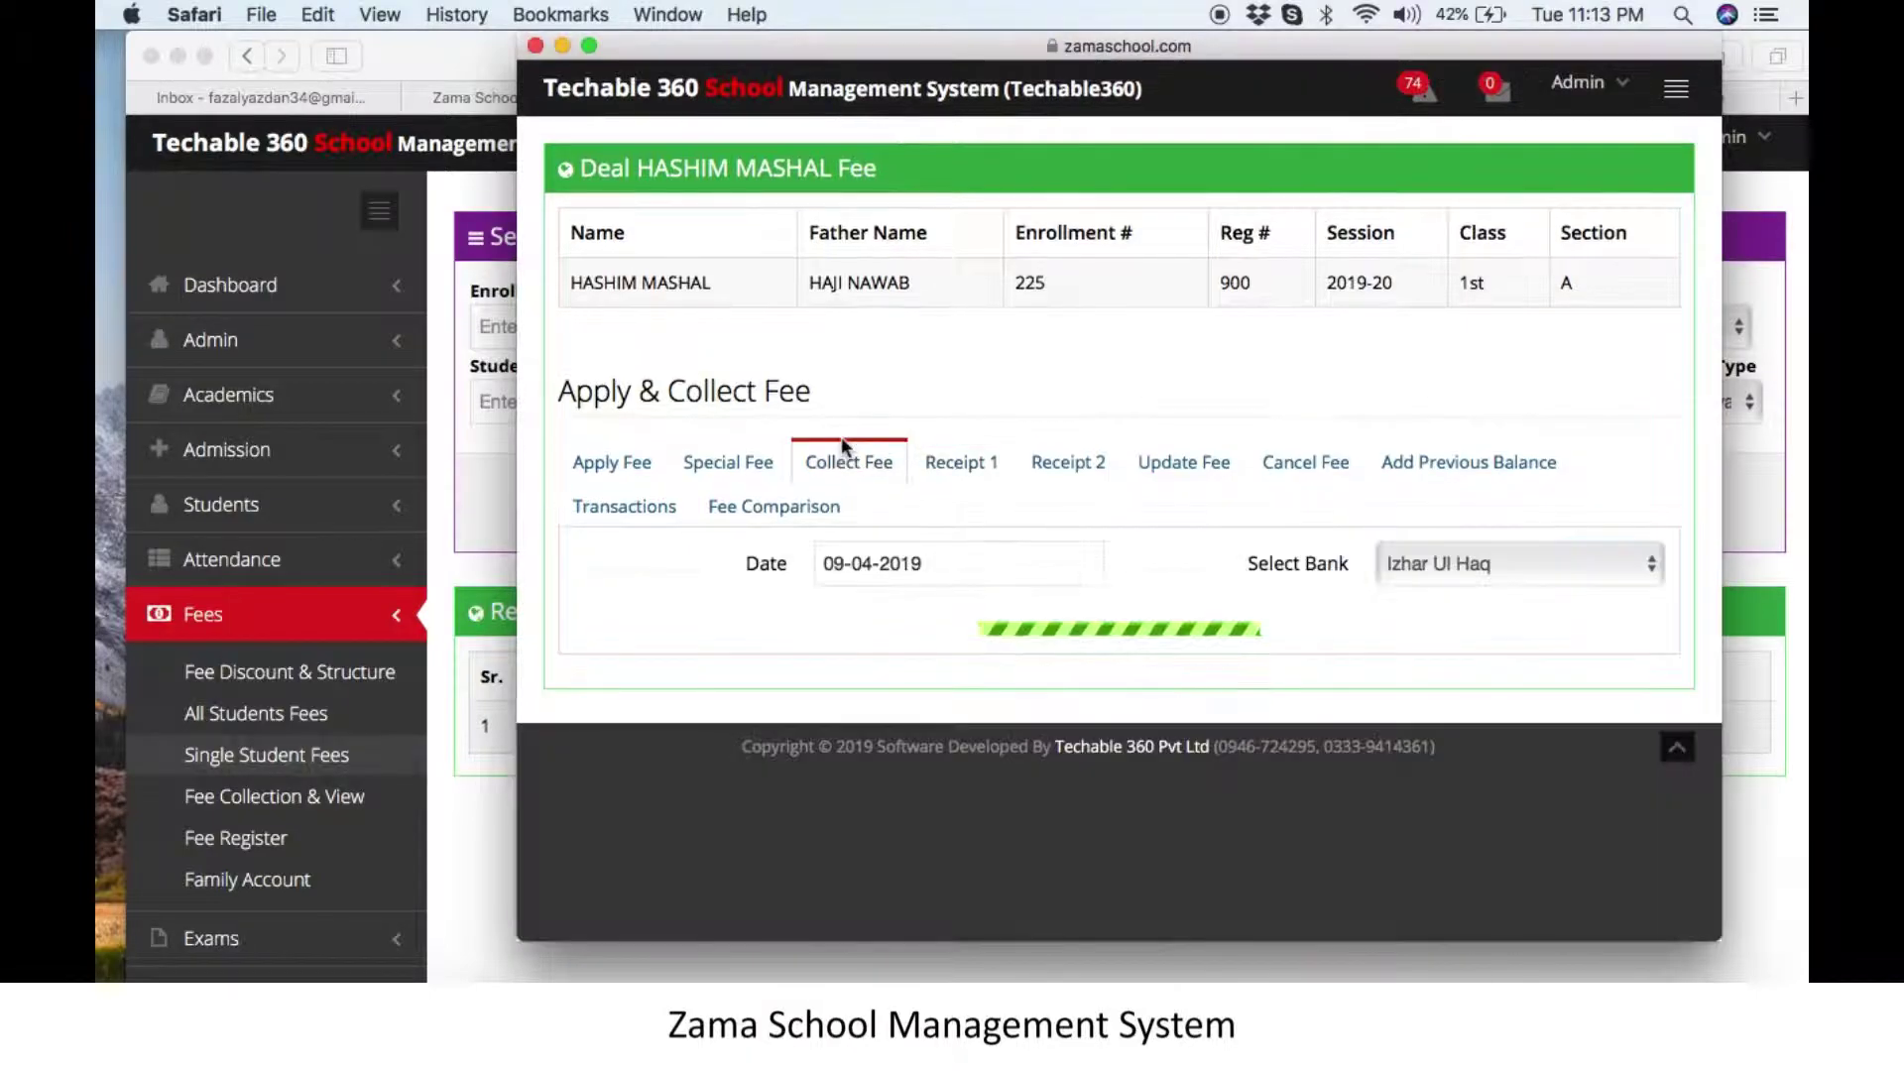
left_click(846, 708)
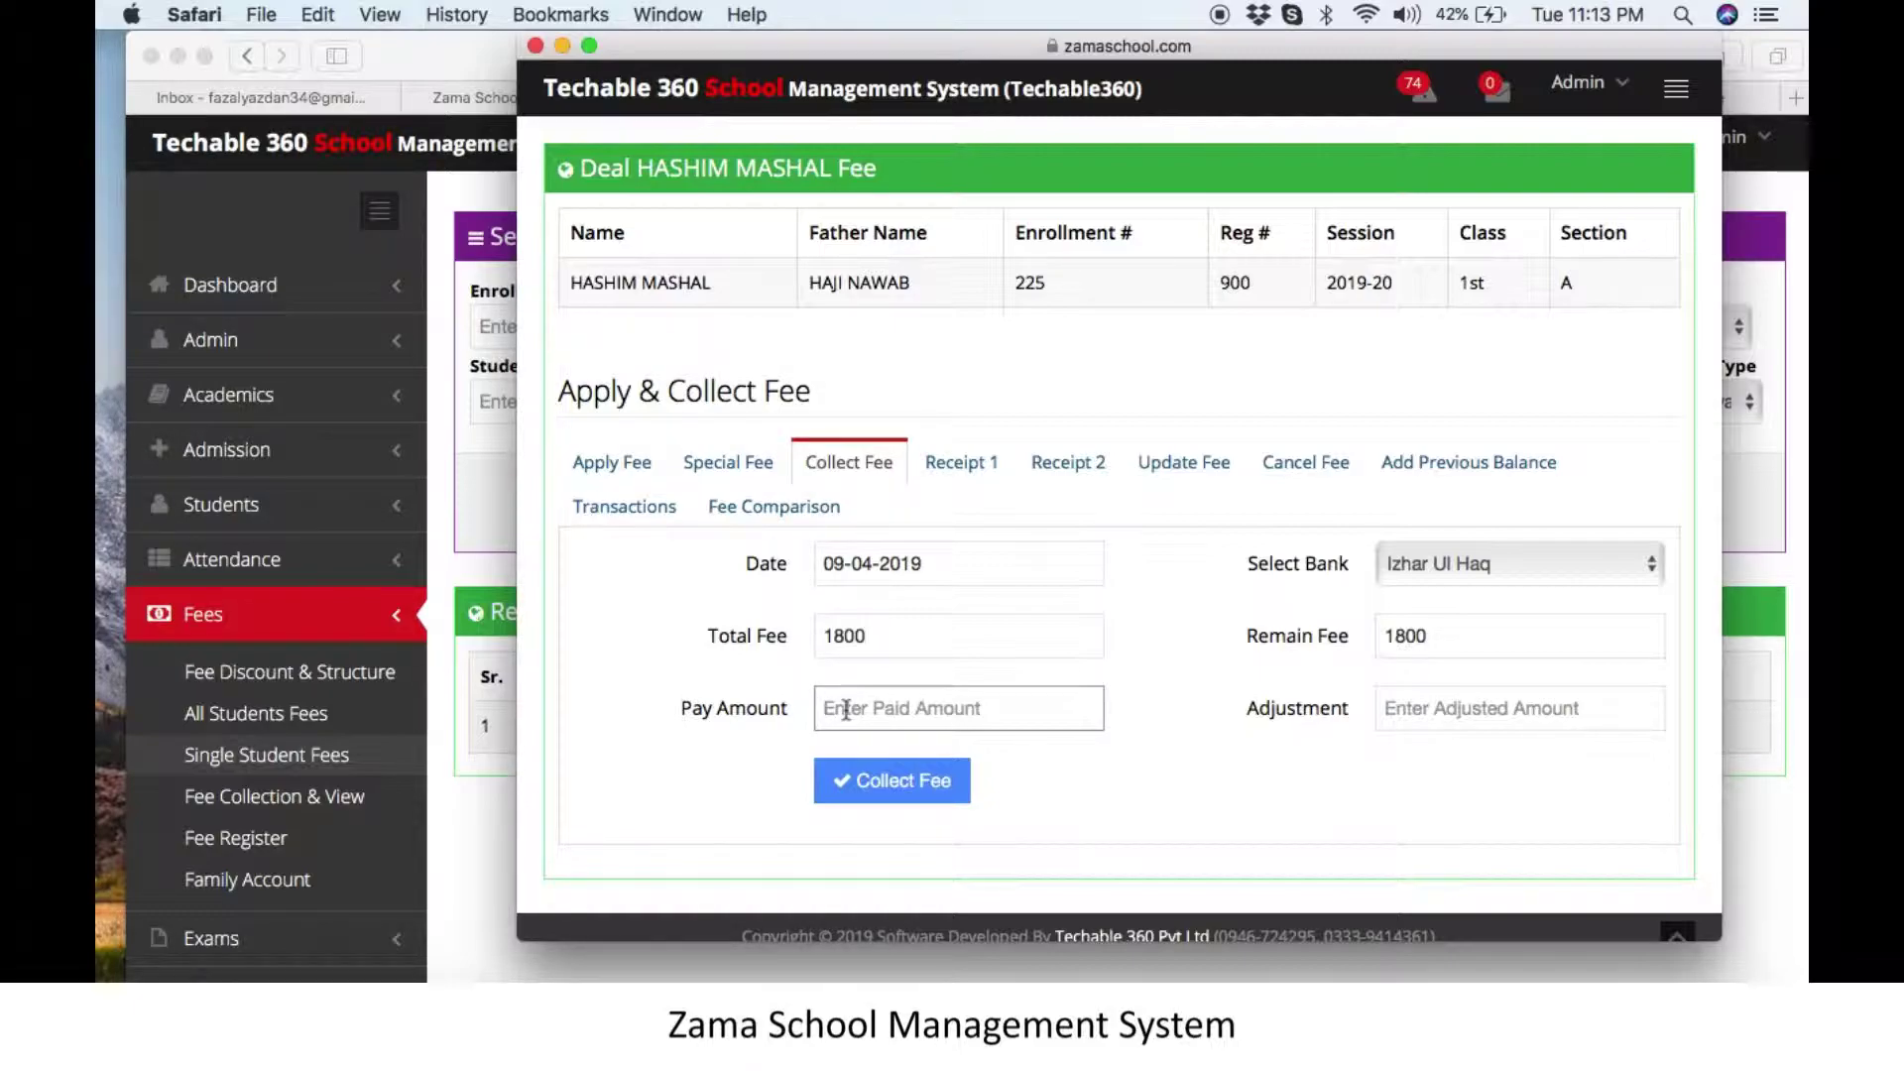
type("1800")
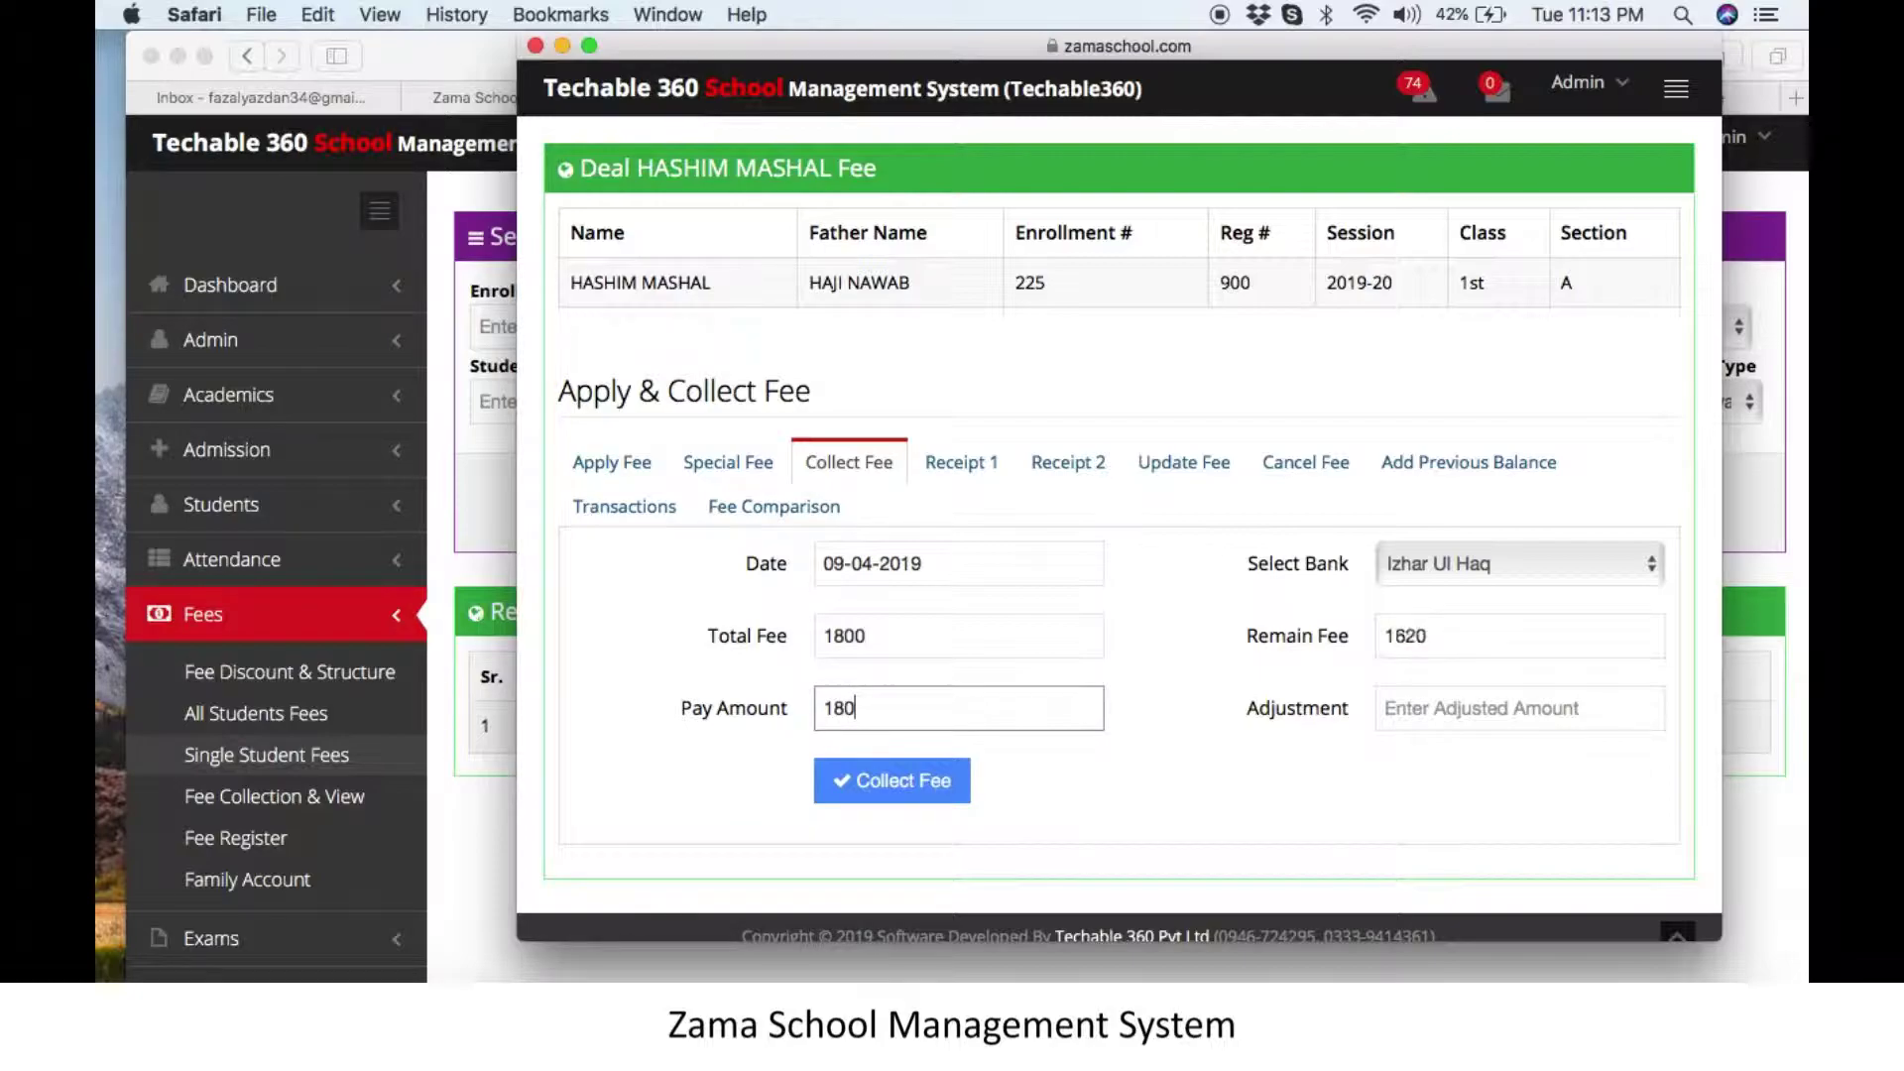
left_click(1478, 710)
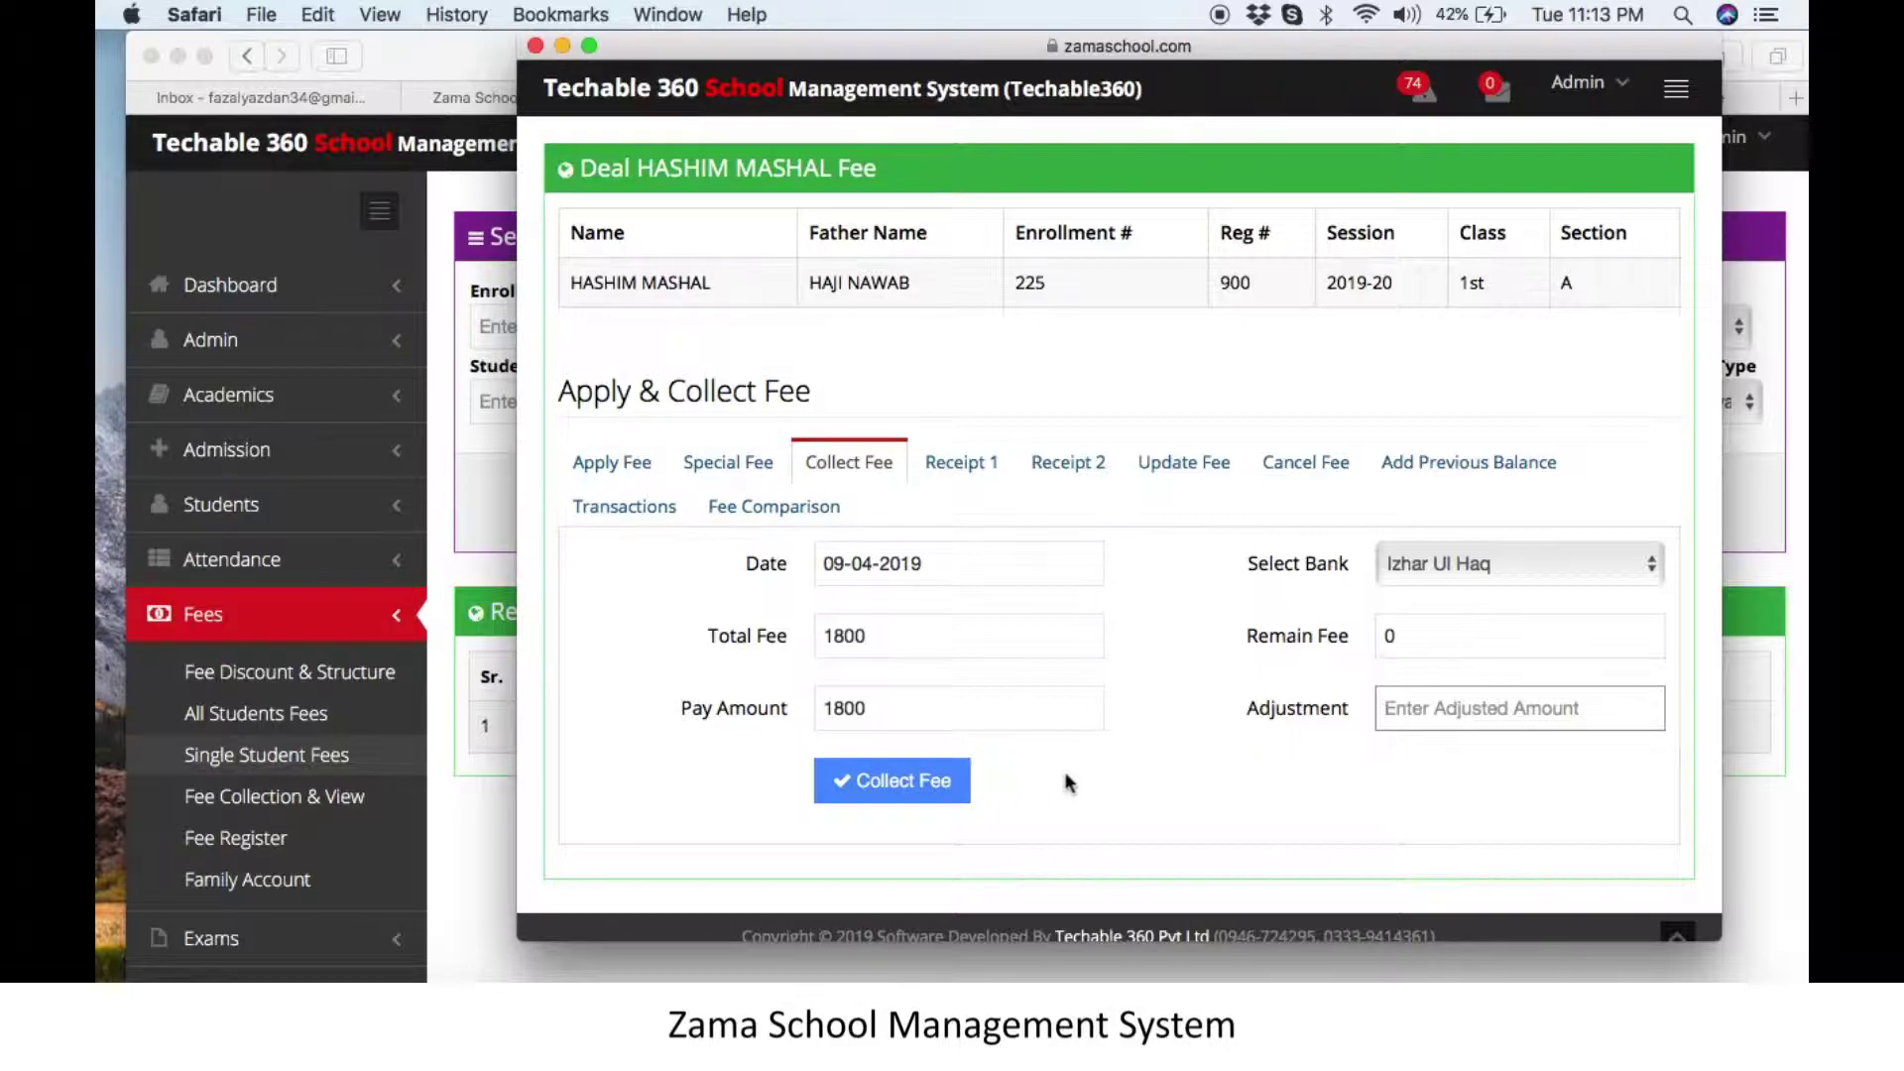
left_click(933, 780)
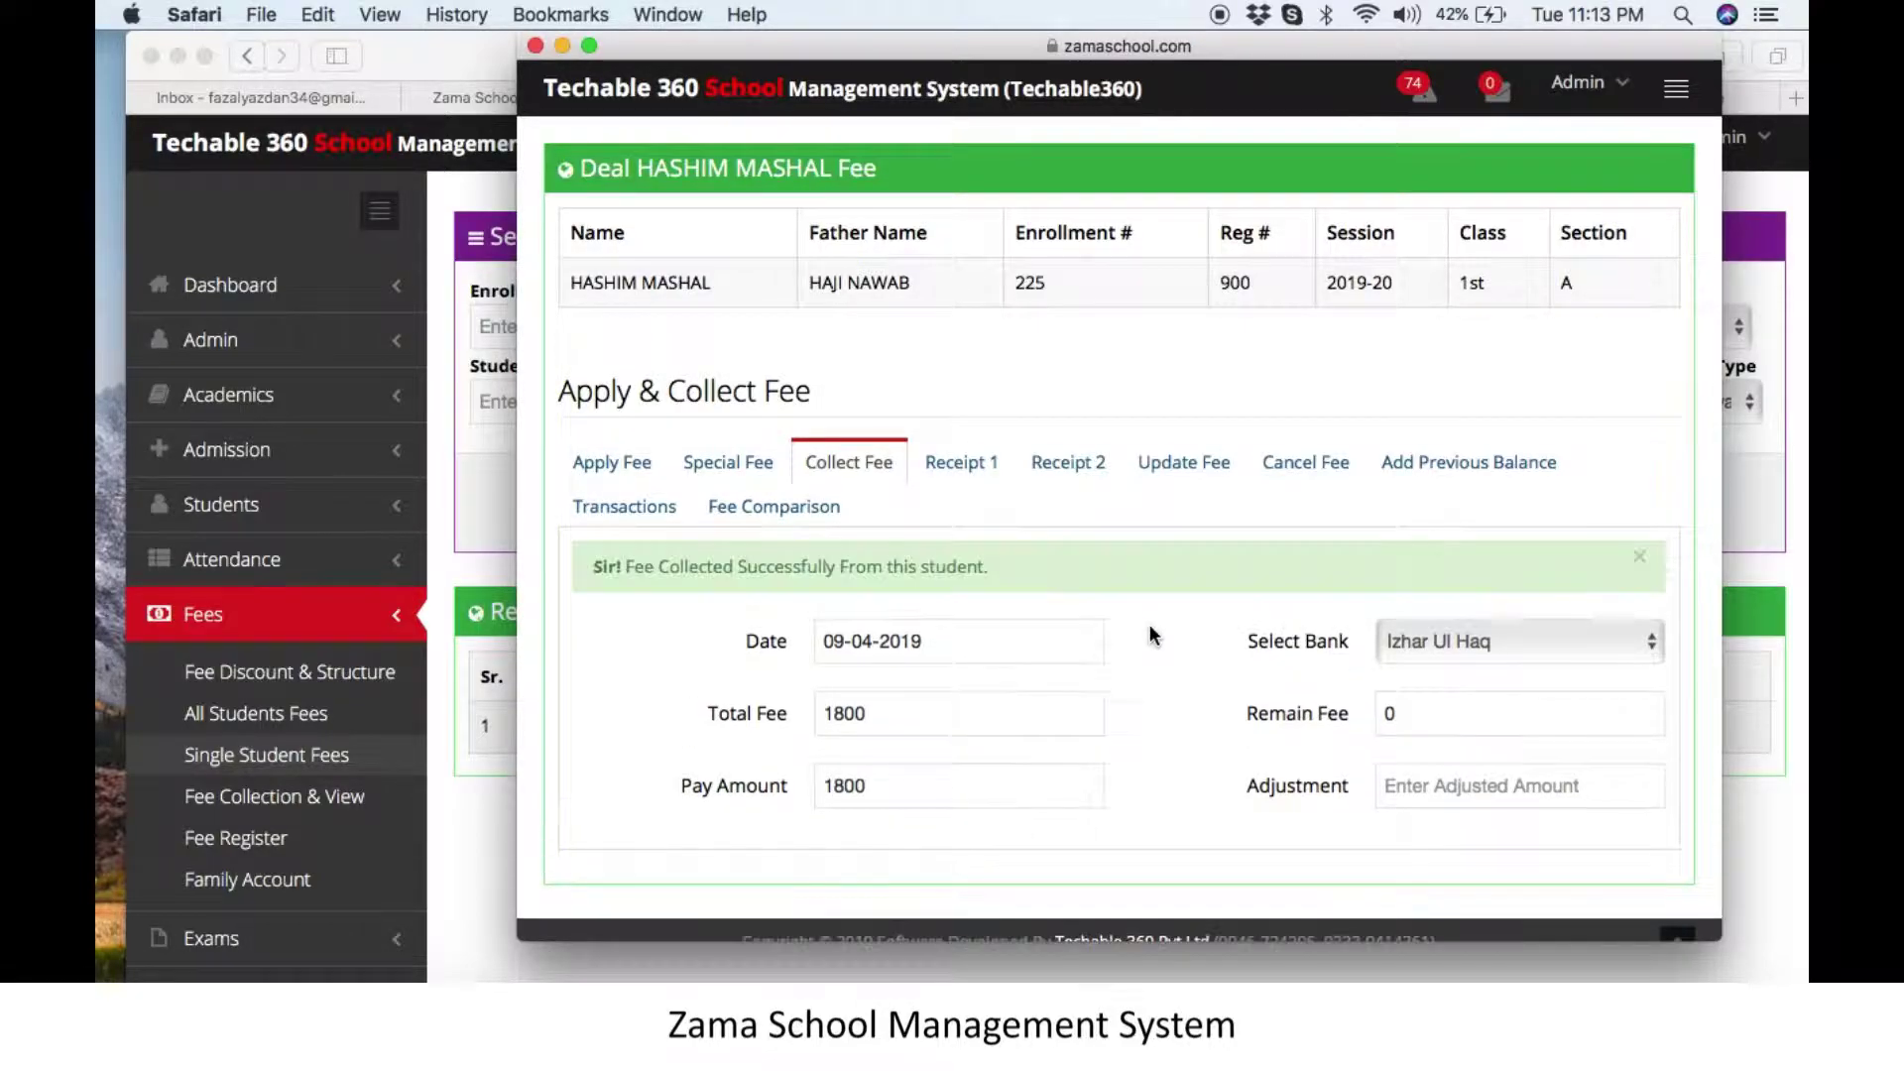
Review Receipt 1 for the recorded payment and close the student's fee window
left_click(970, 468)
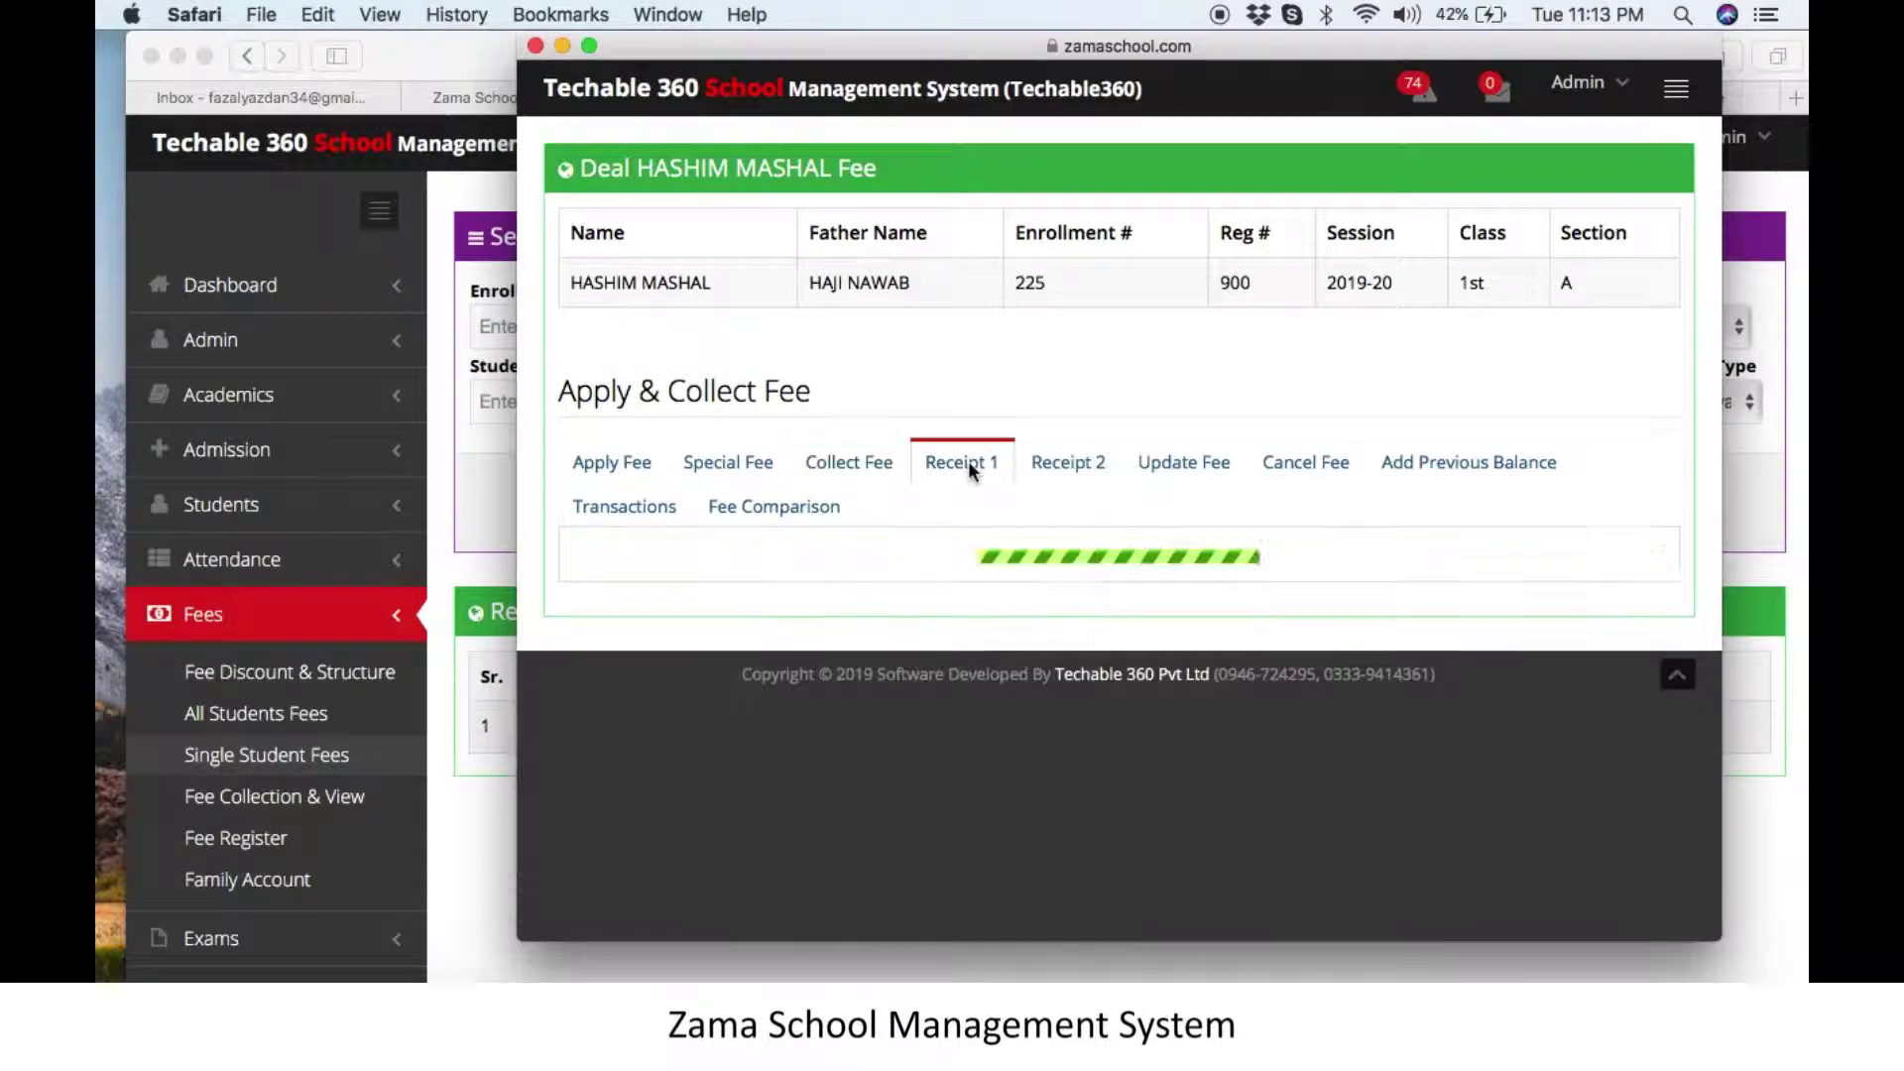
scroll(1139, 635, "down", 5)
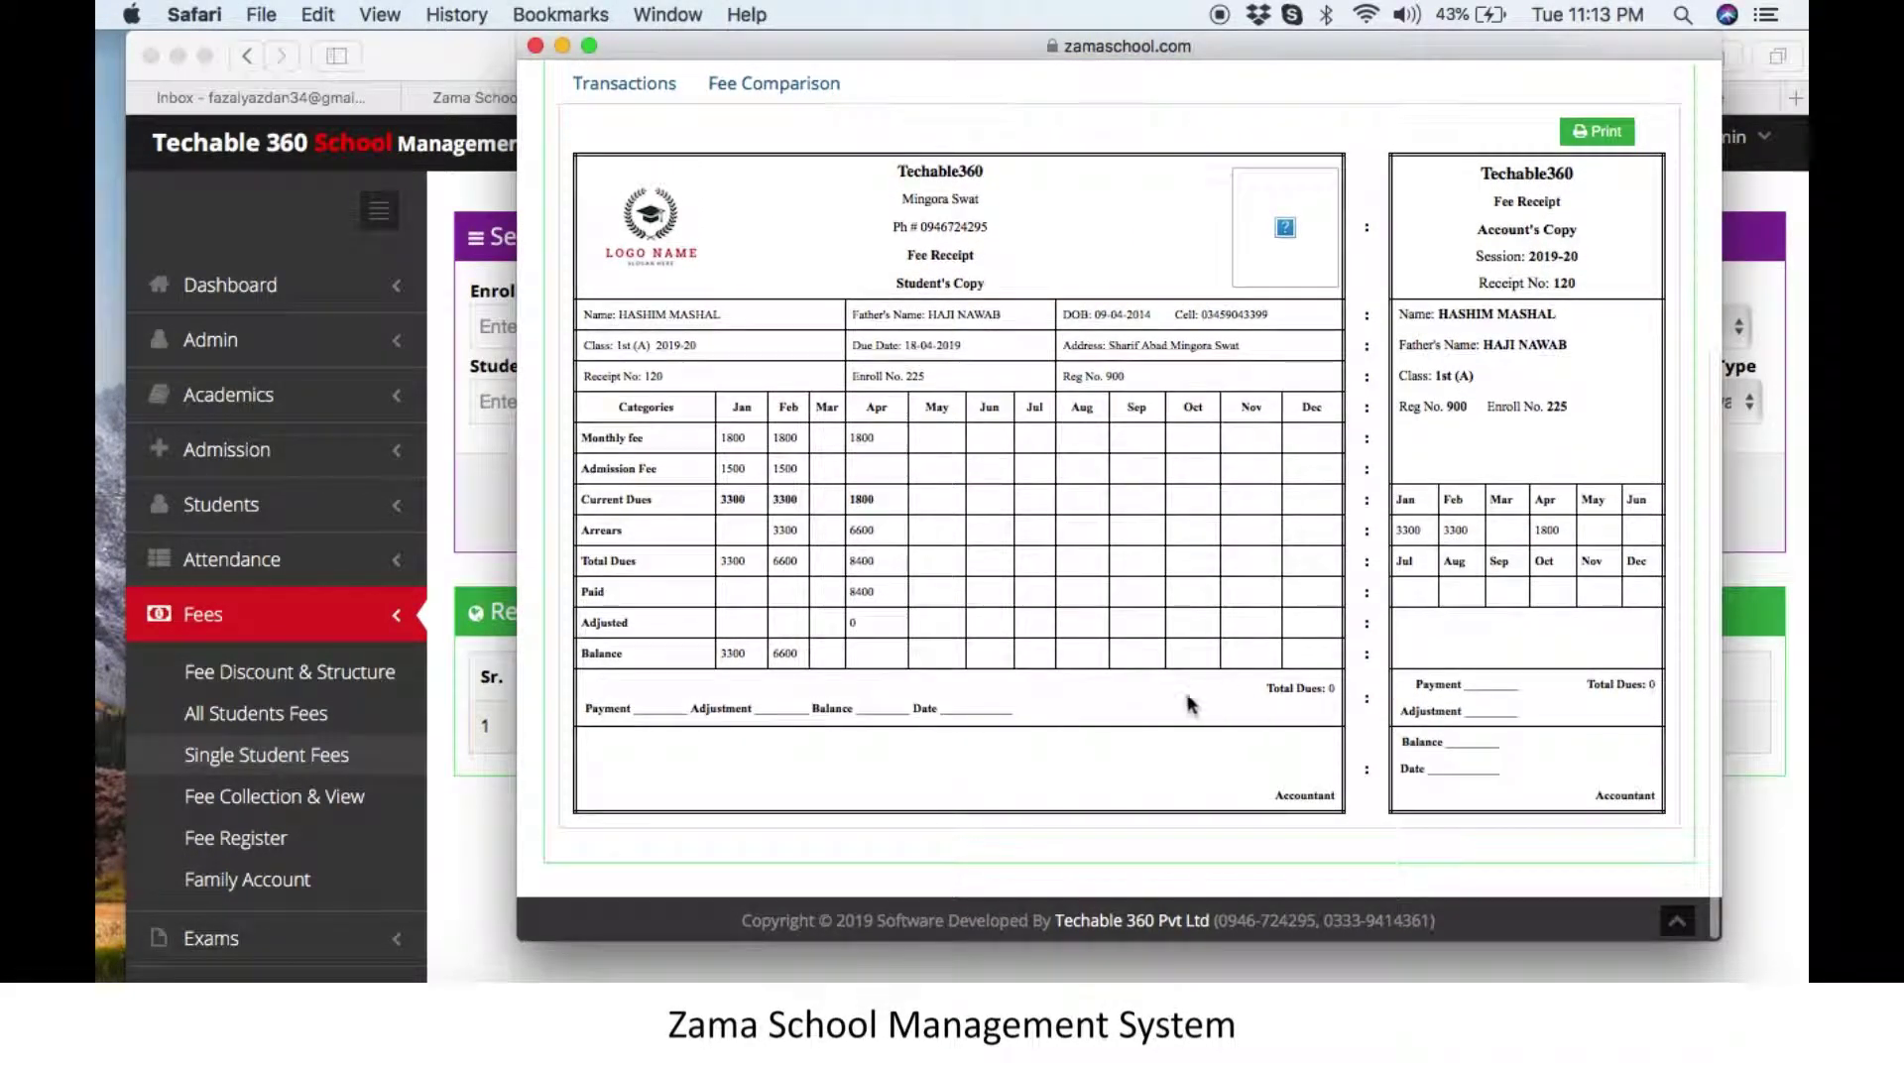
scroll(1121, 684, "up", 5)
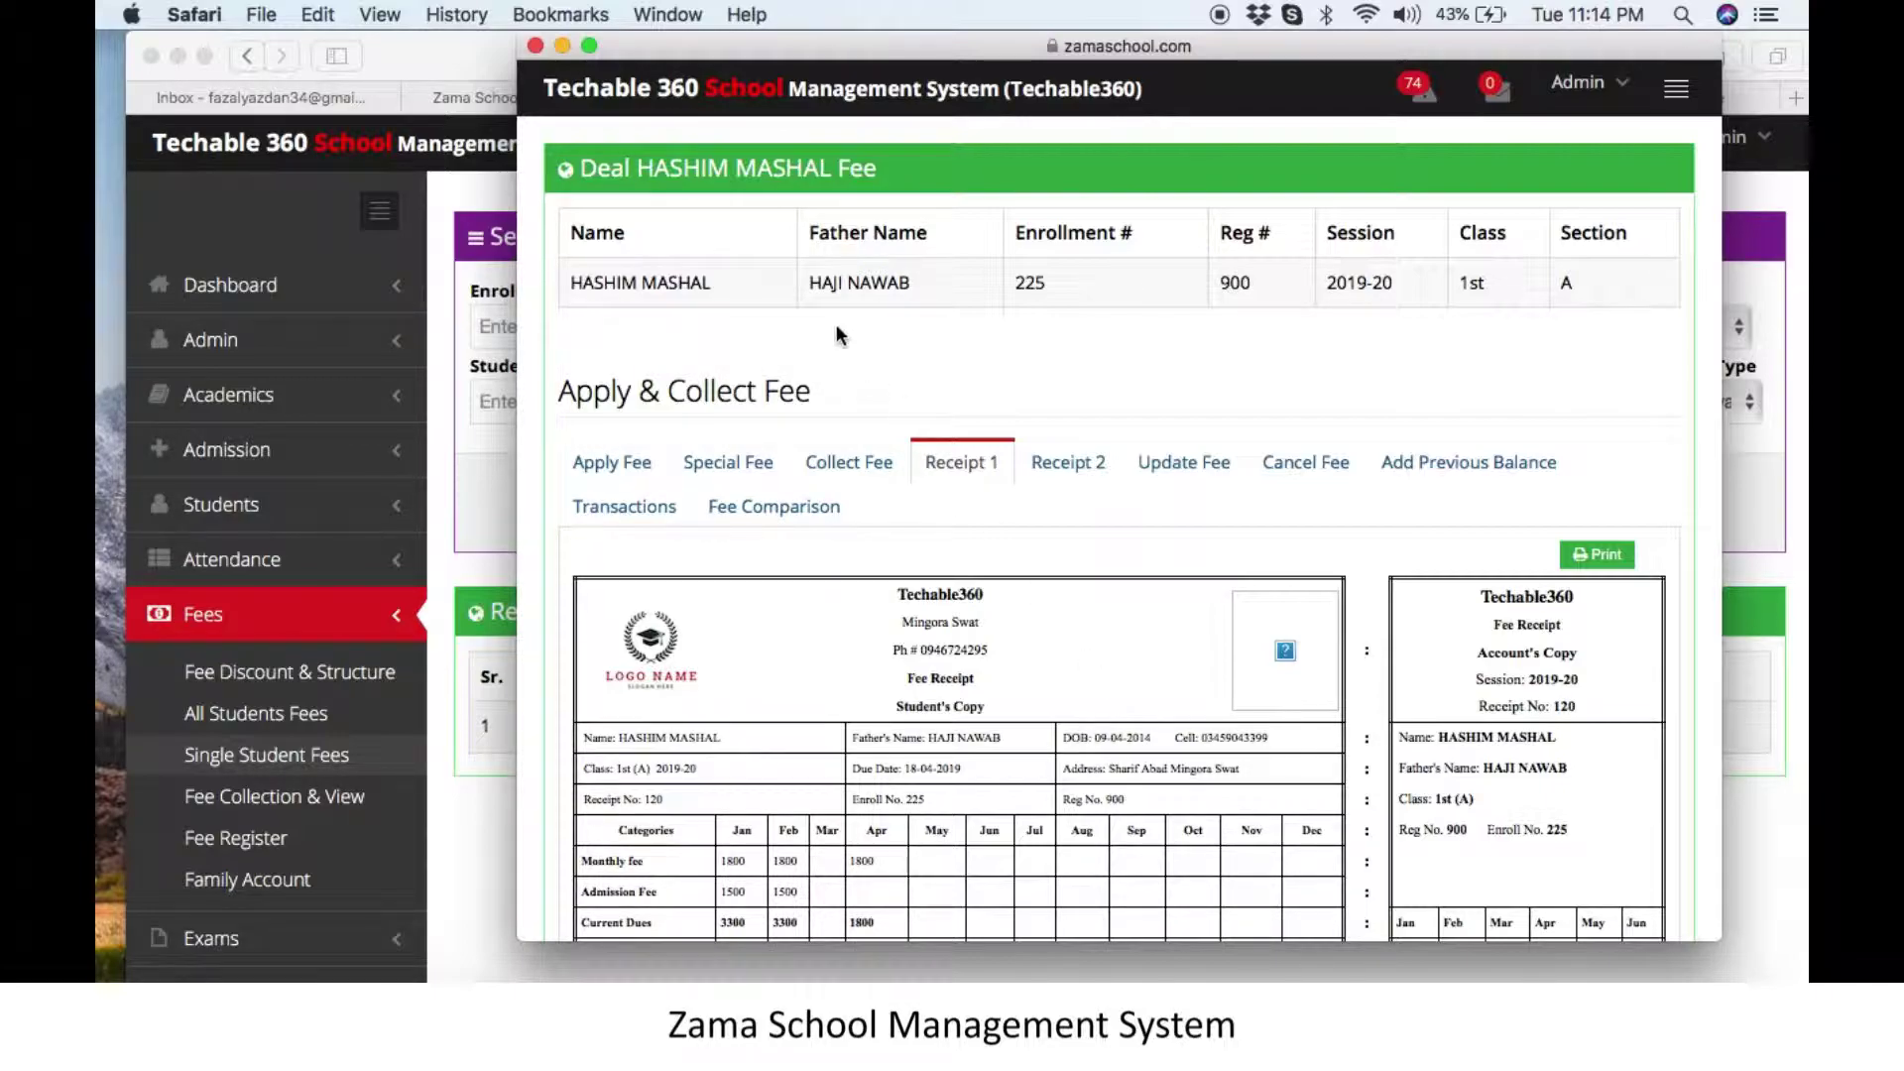
left_click(536, 46)
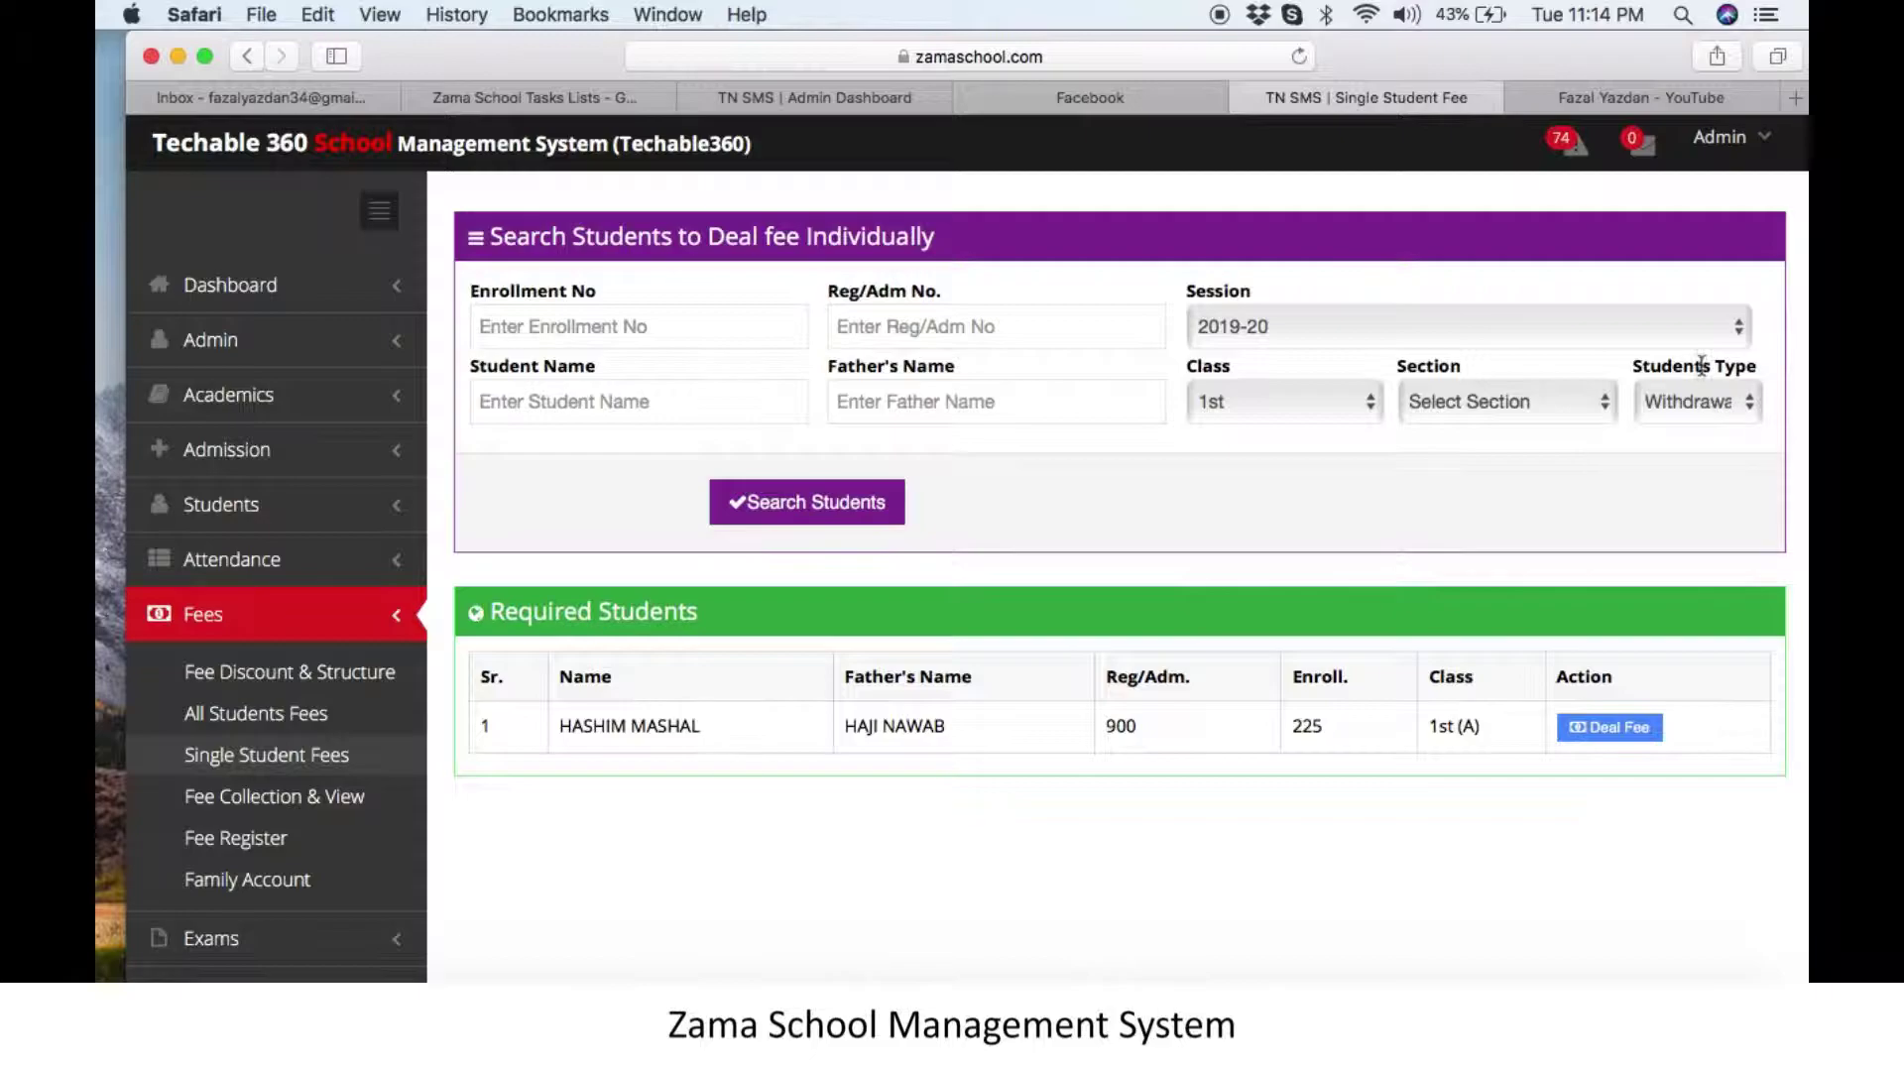
left_click(1702, 401)
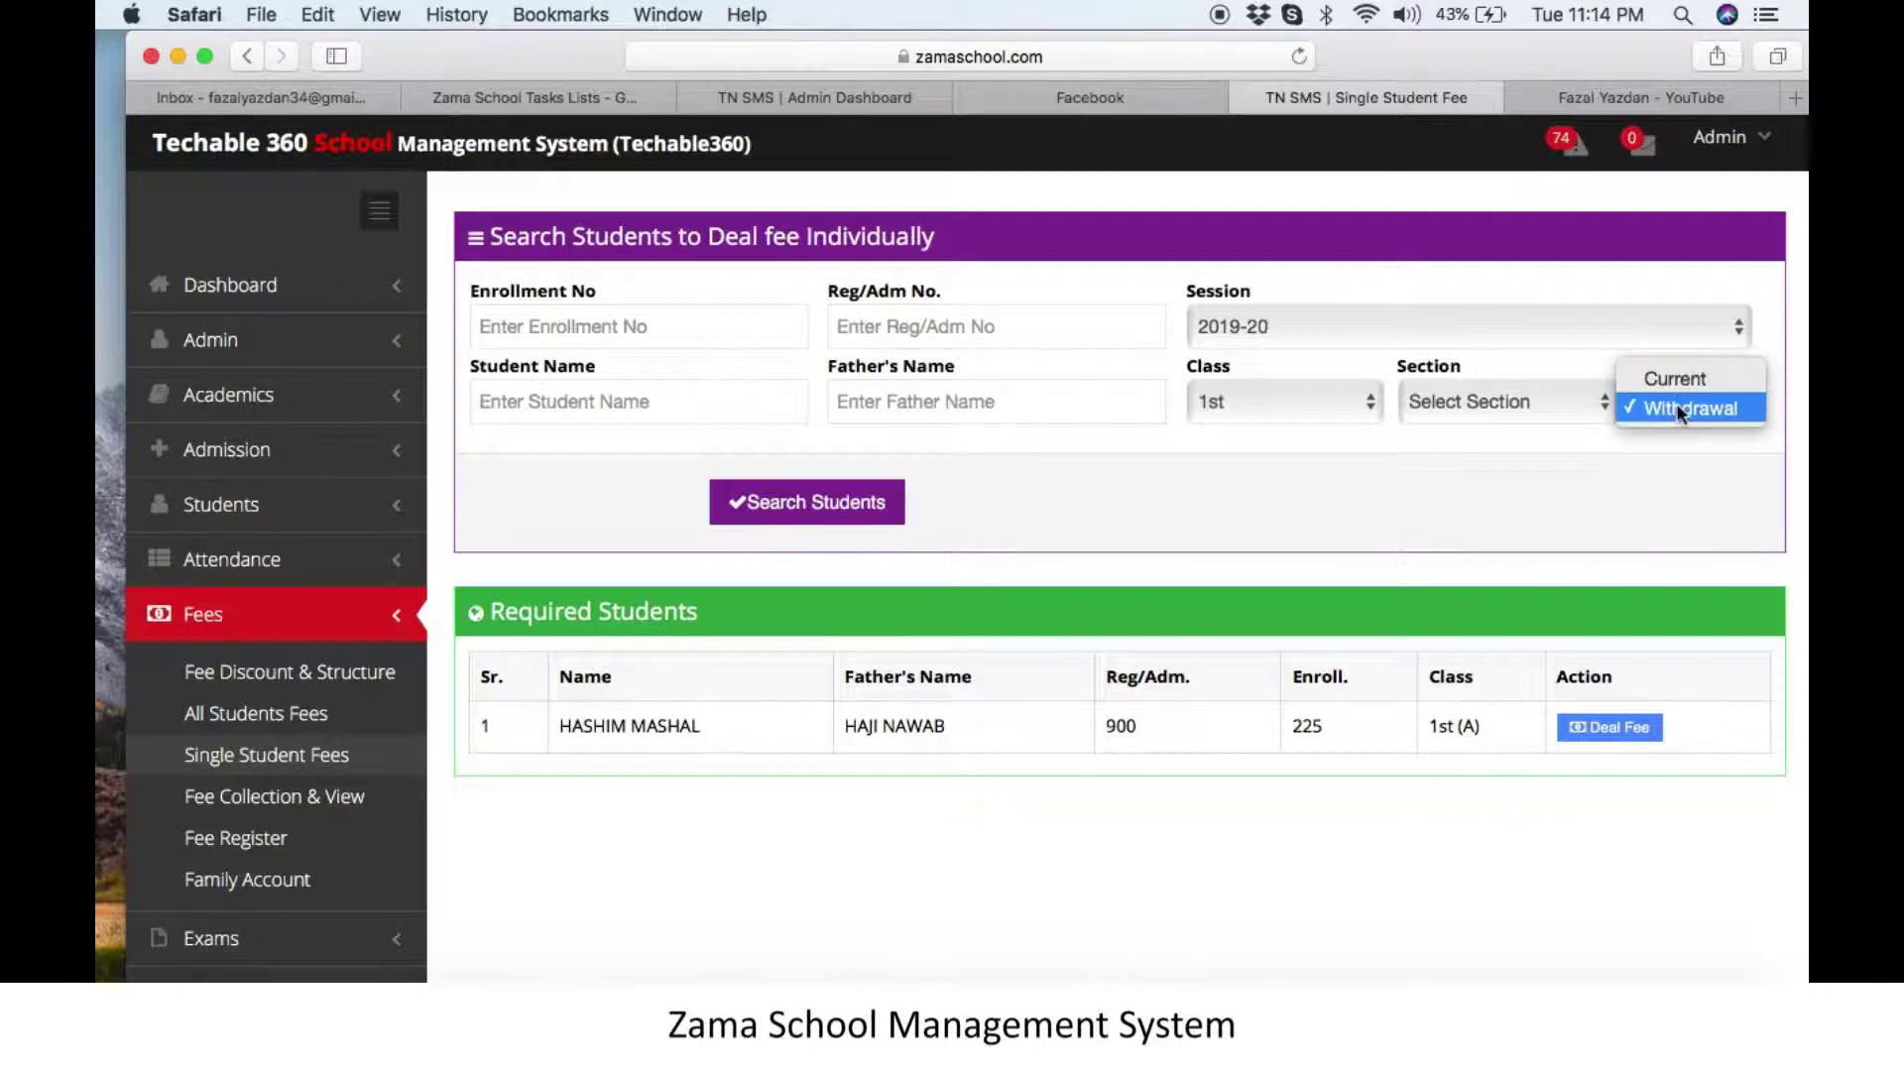
left_click(1675, 410)
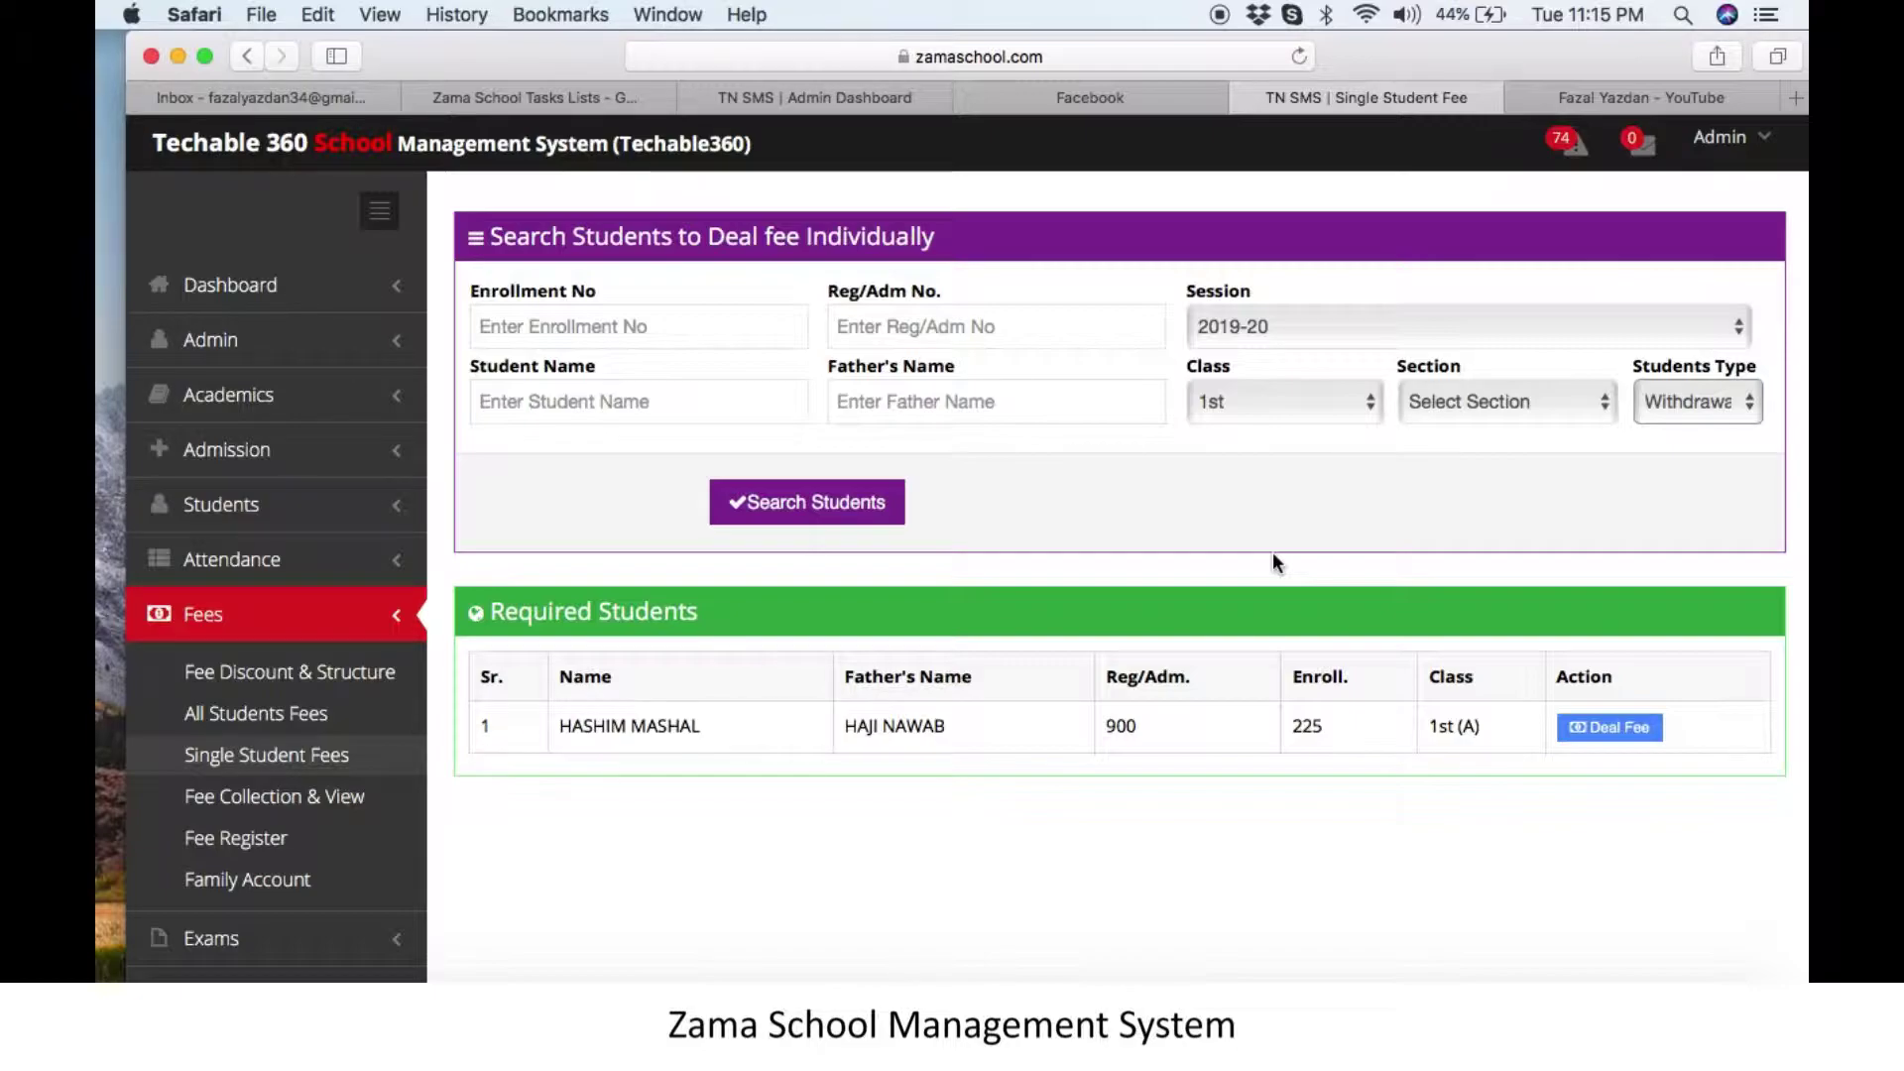
right_click(1580, 977)
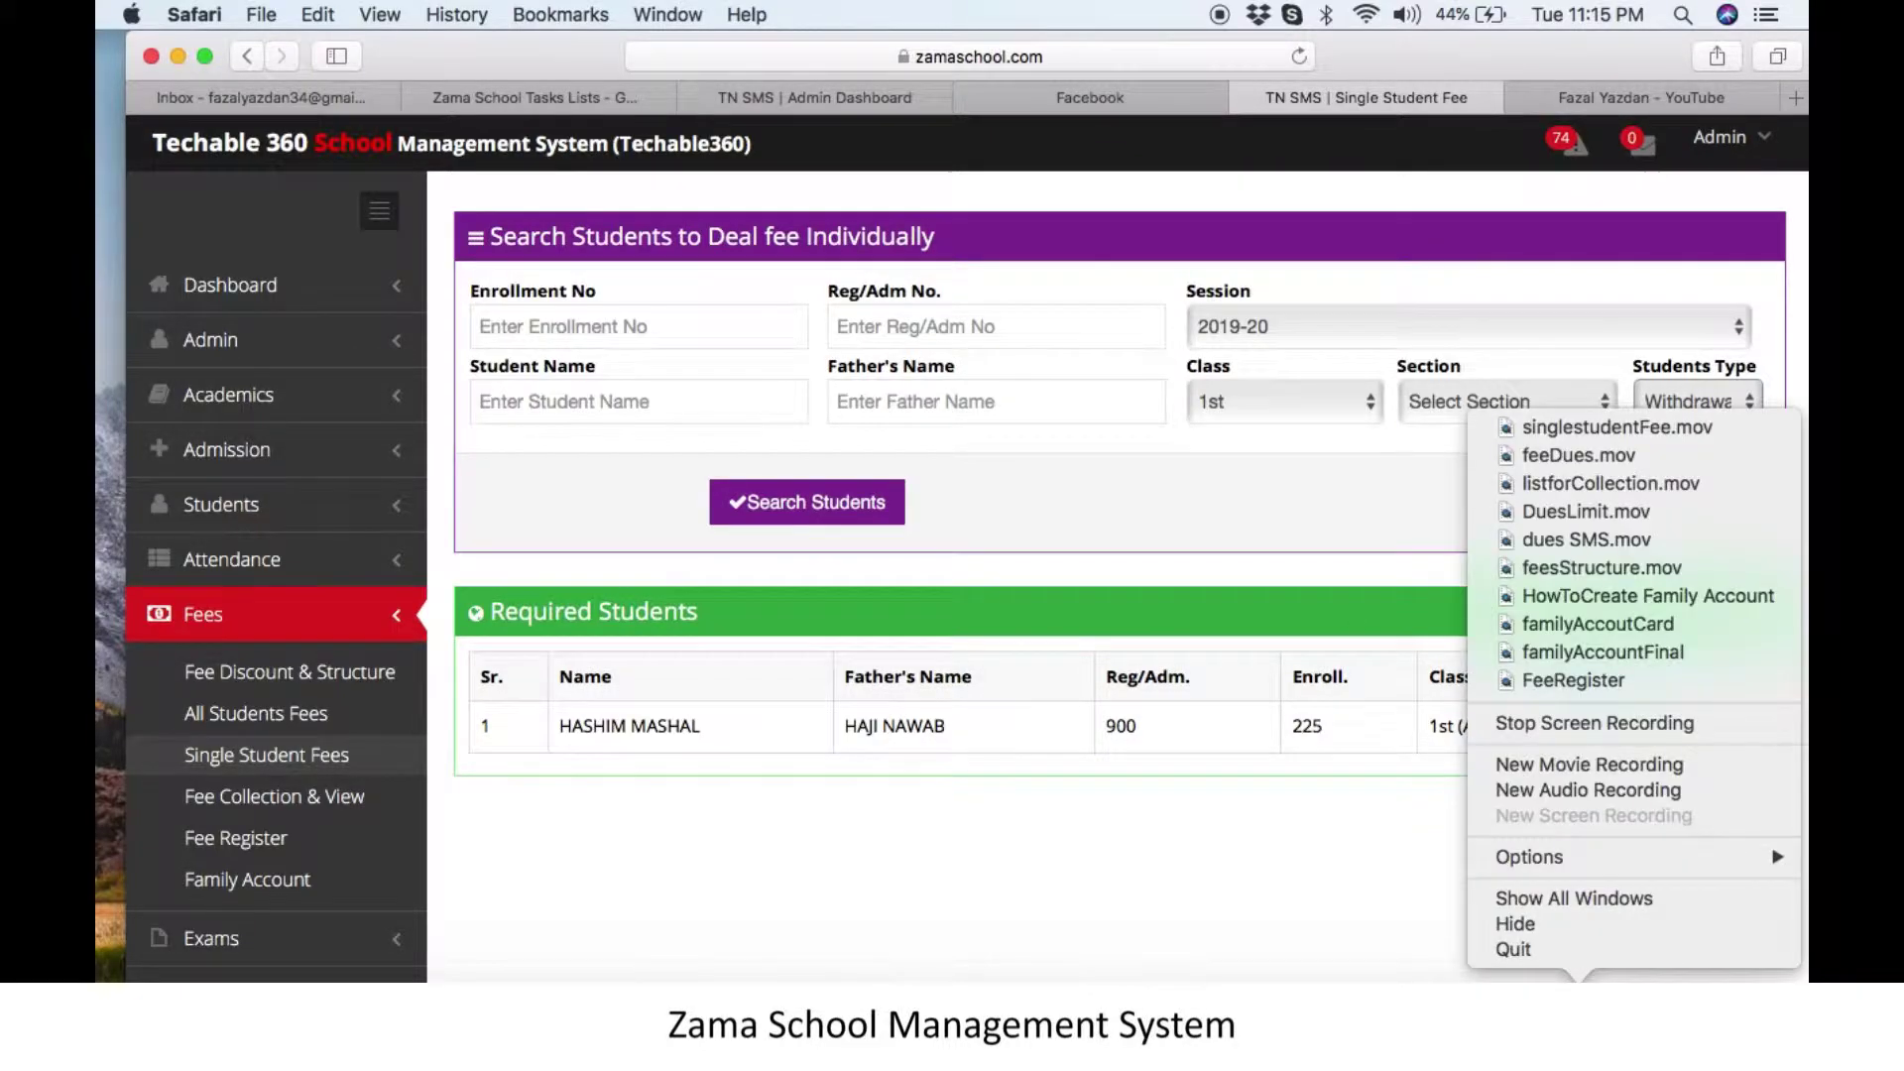
left_click(1561, 724)
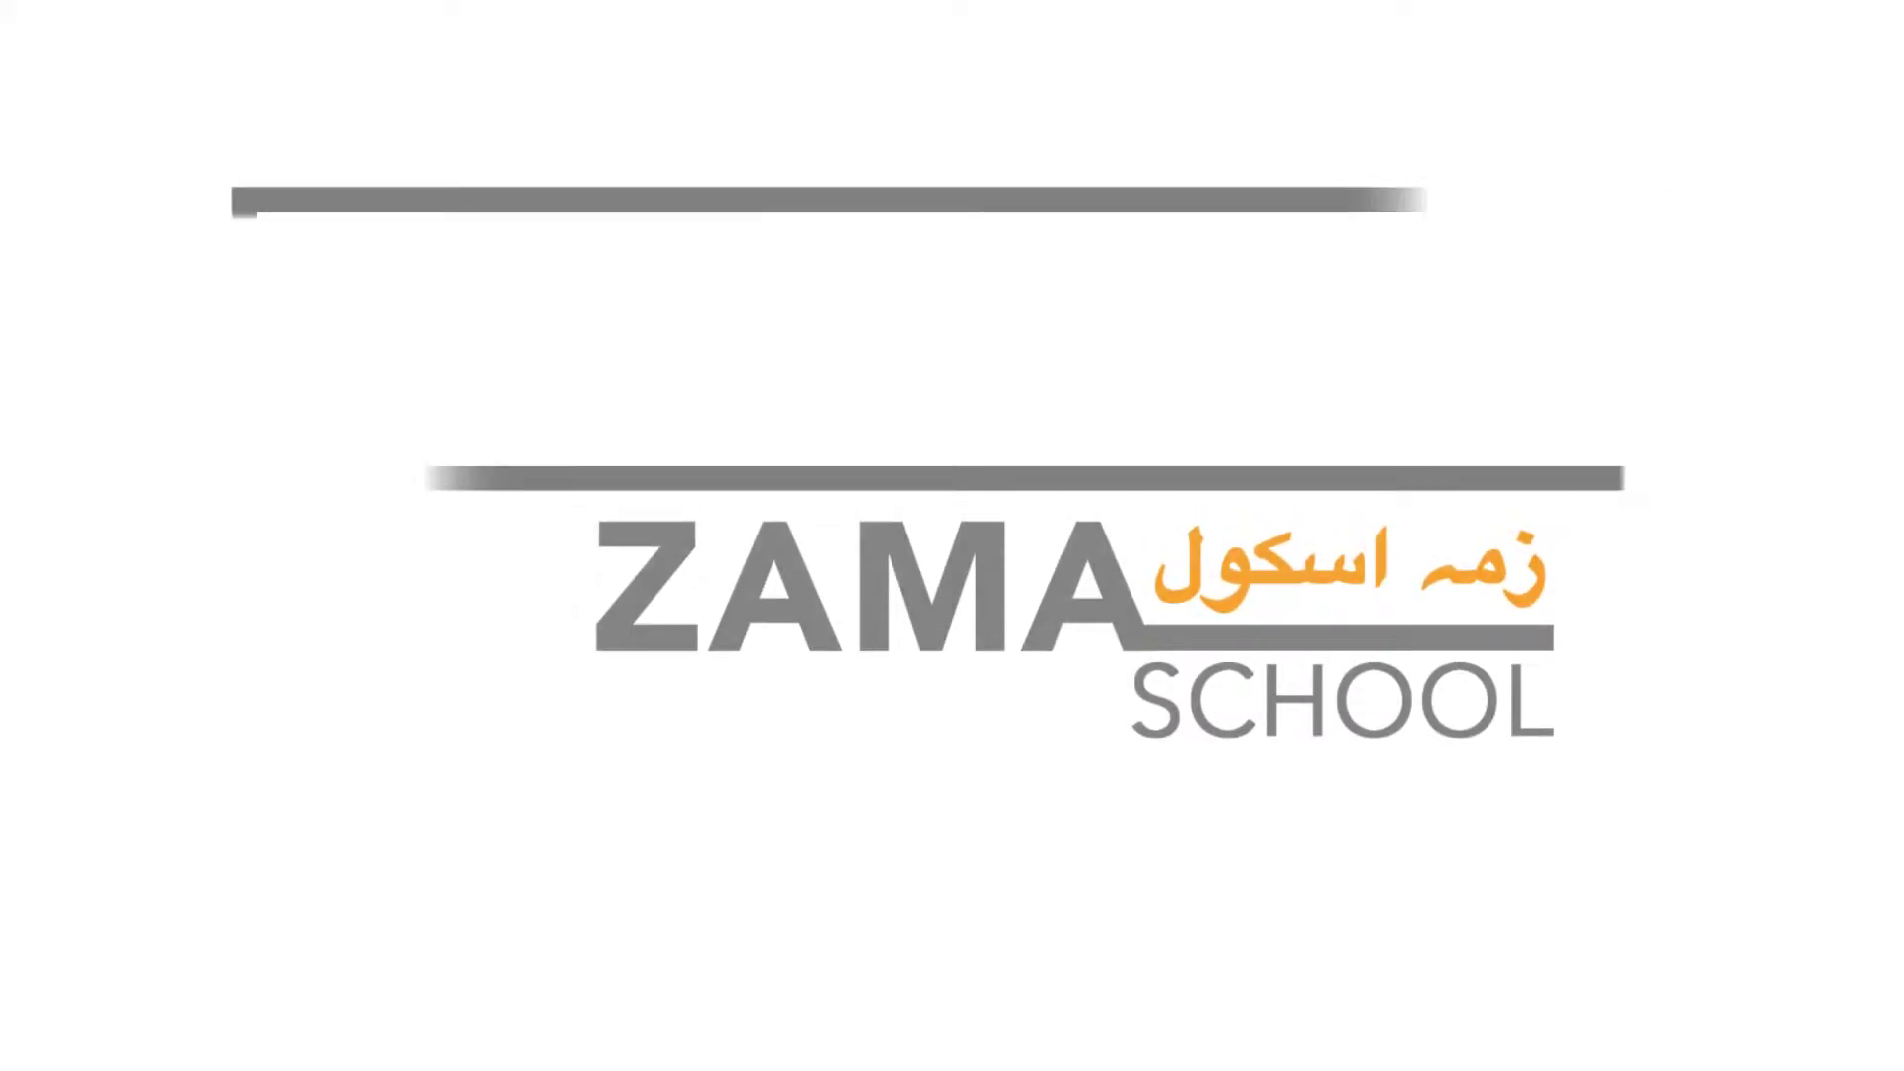